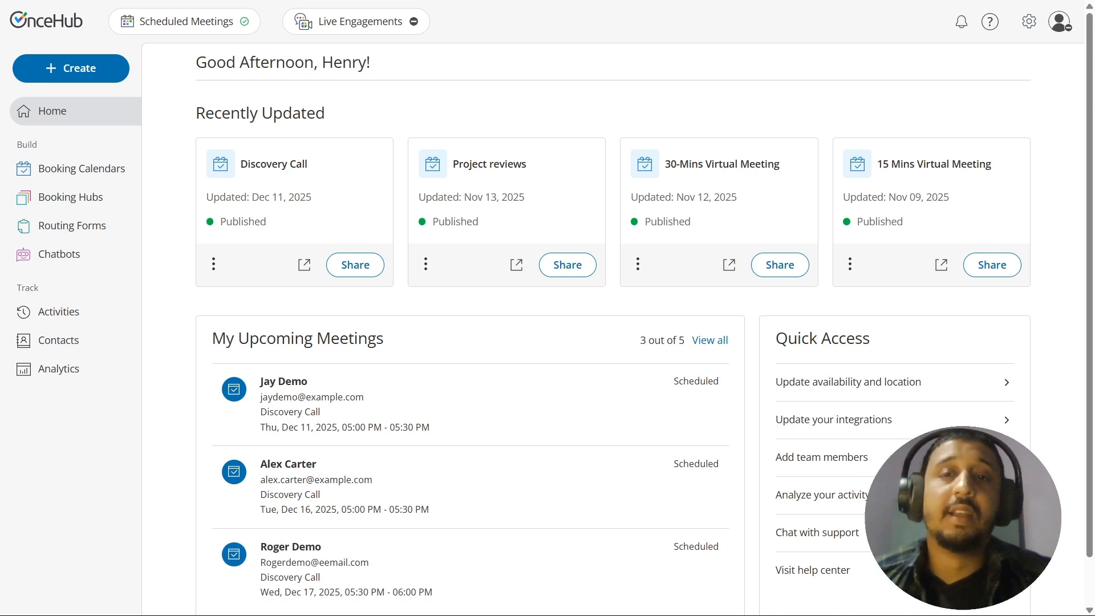
Create a new guest notifications template named "Demo template" in the account settings.
click(1031, 27)
click(977, 145)
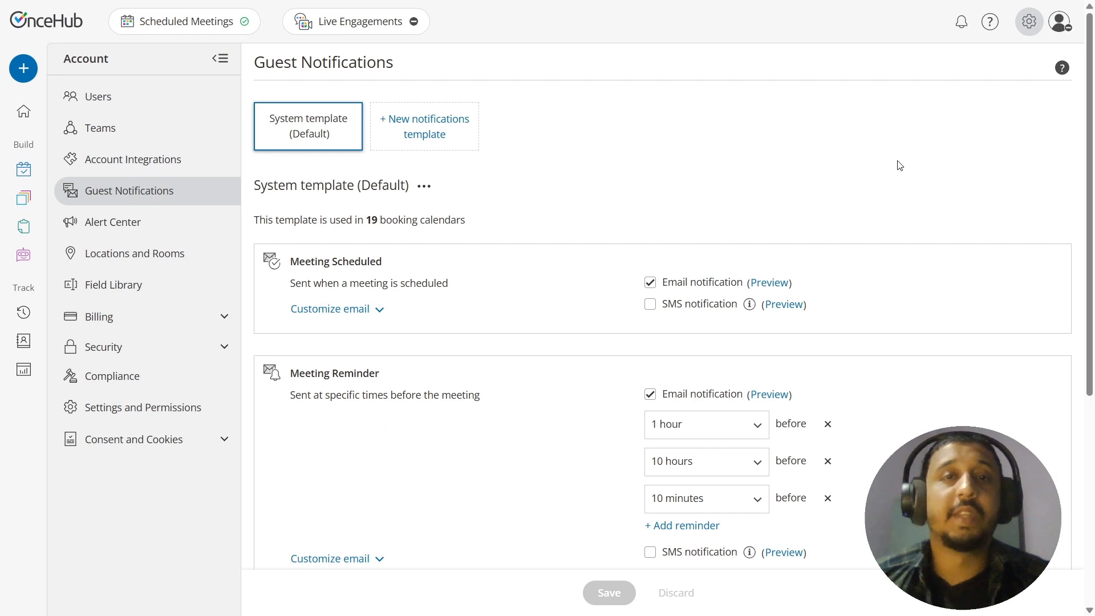
click(429, 126)
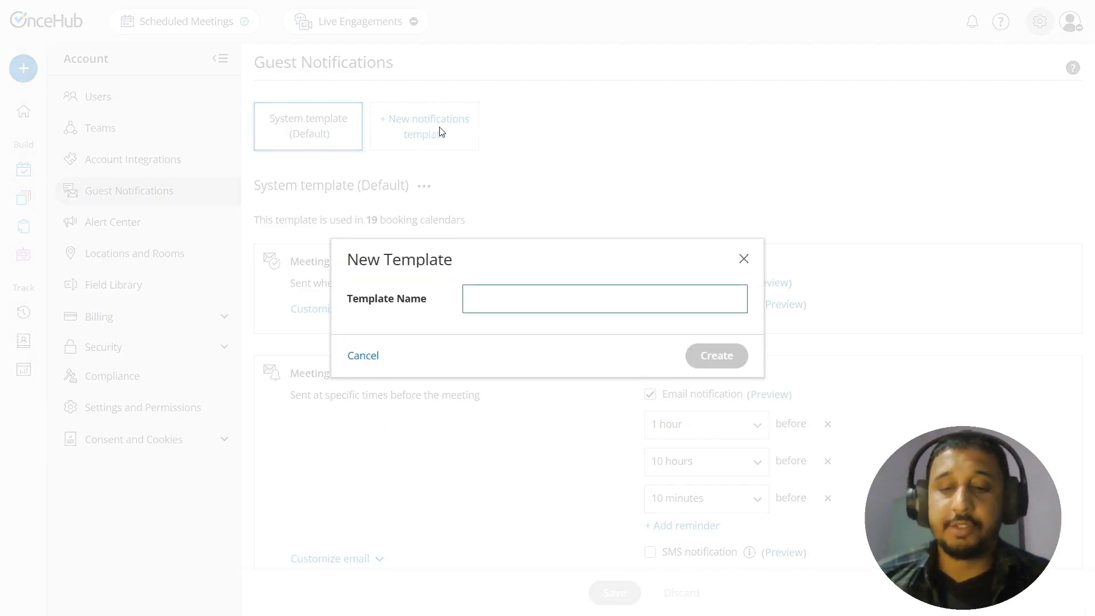
text(Demo template)
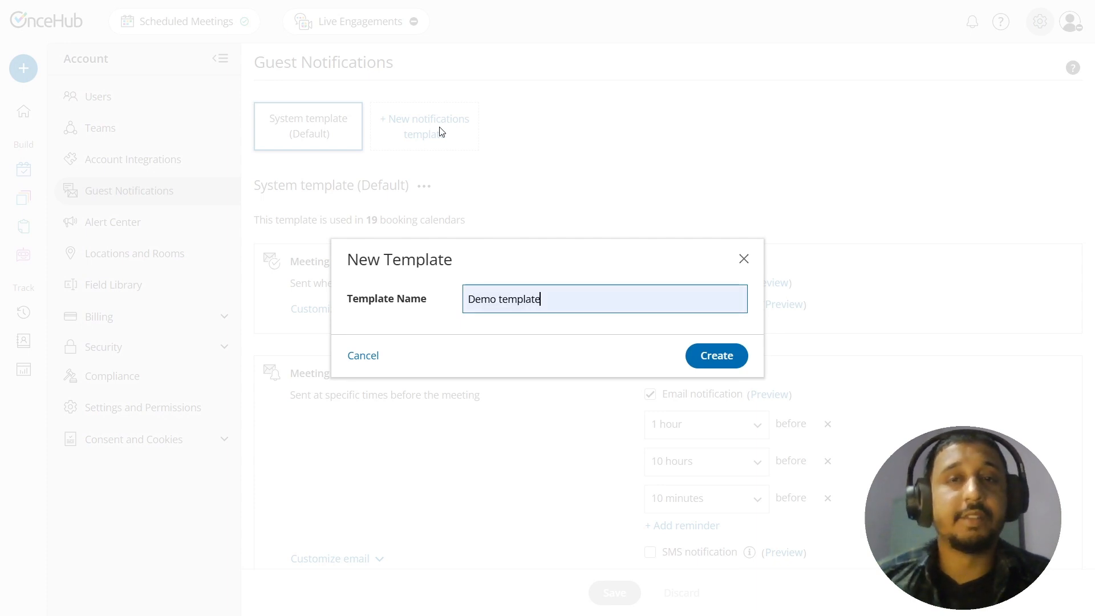
click(712, 354)
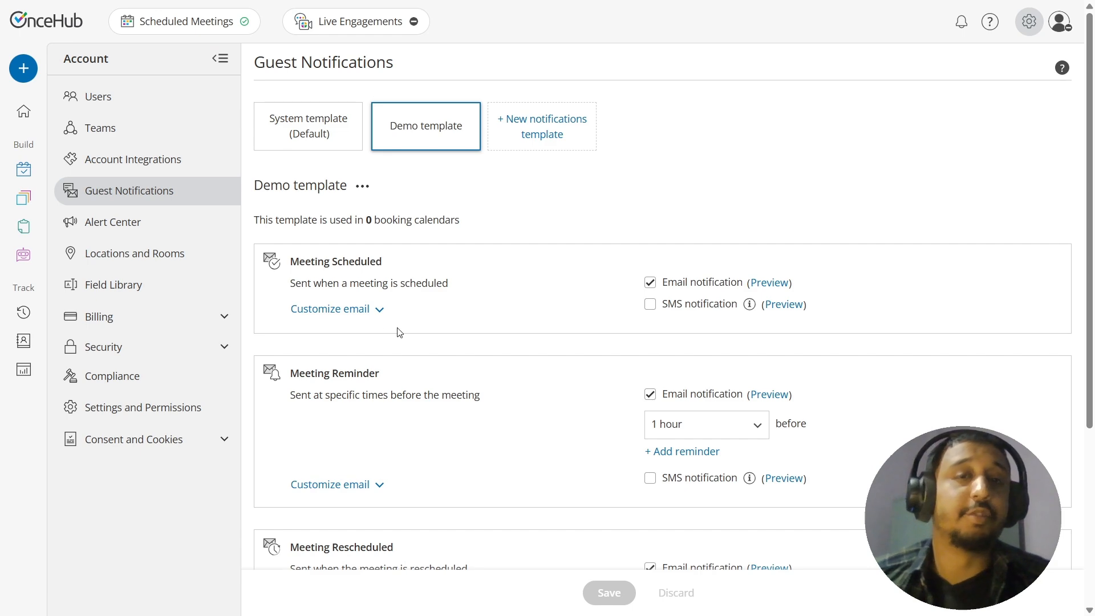
Open the Meeting Scheduled email of Demo template for customization and clear all default content from its body.
click(377, 313)
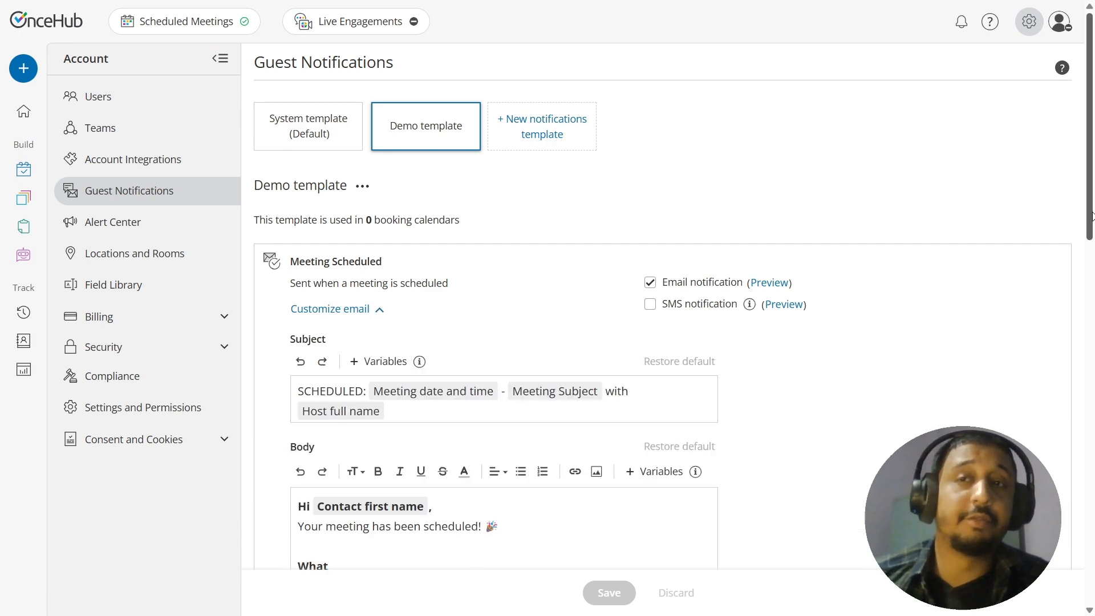
drag(1091, 217, 1059, 151)
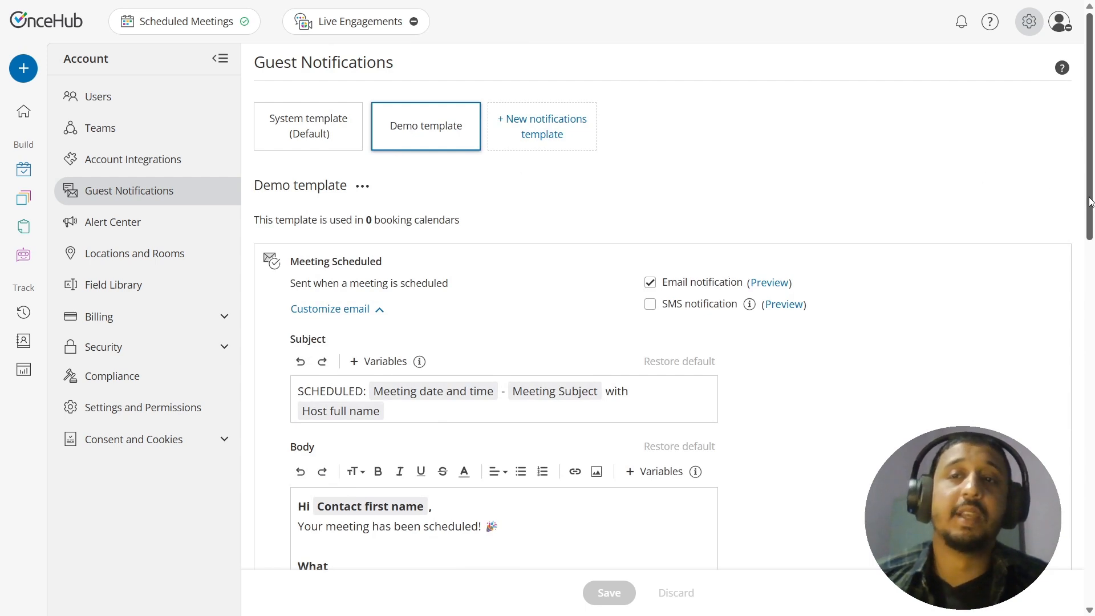
drag(1090, 200, 1052, 268)
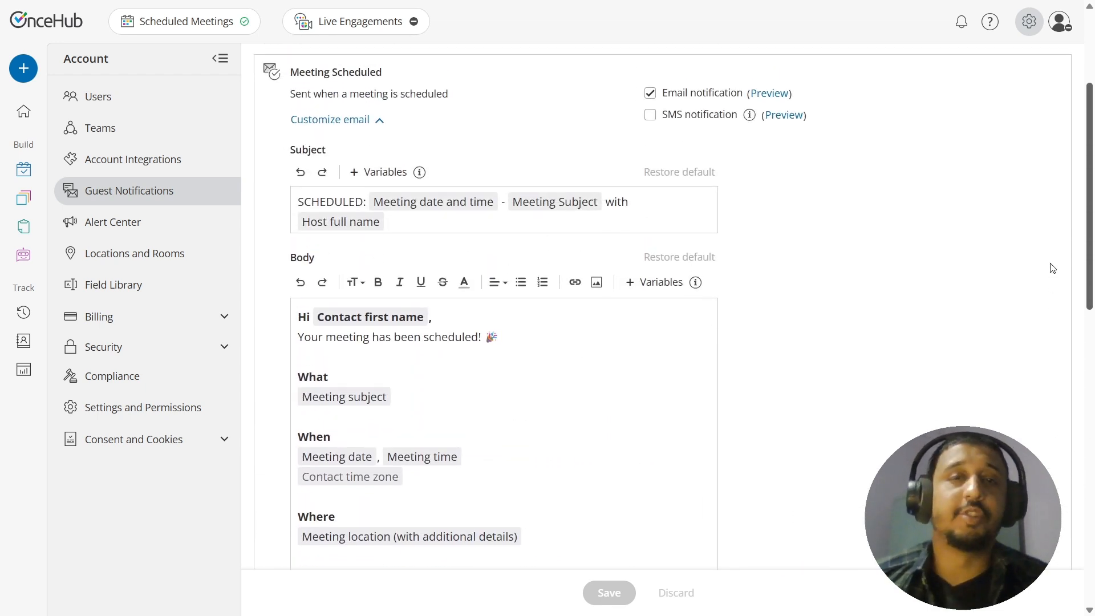
drag(1052, 268, 1053, 281)
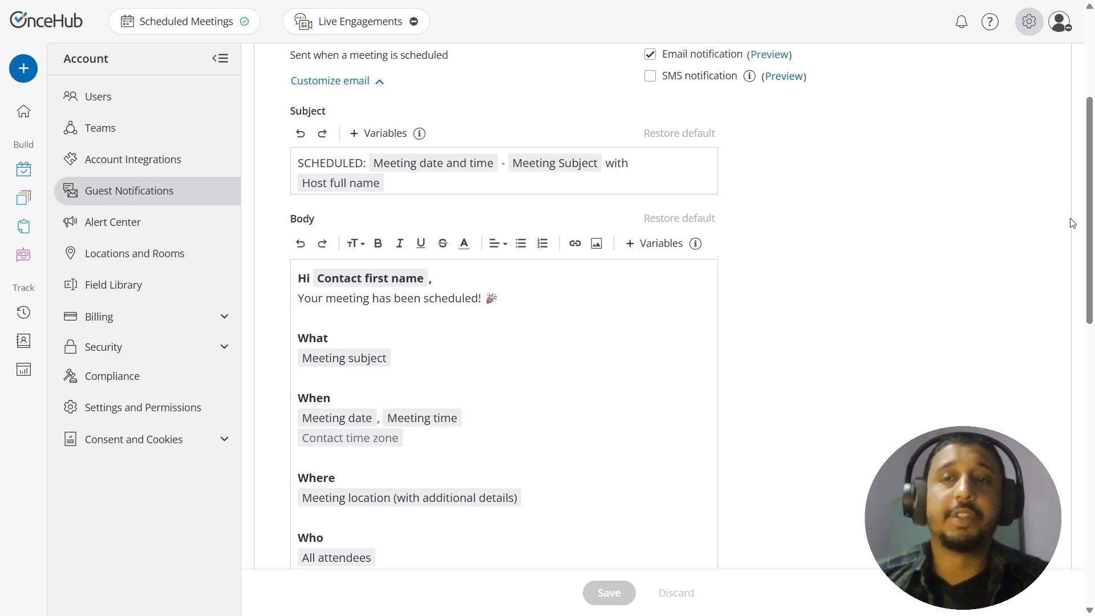
drag(1087, 211, 1087, 269)
drag(298, 118, 526, 558)
key(BackSpace)
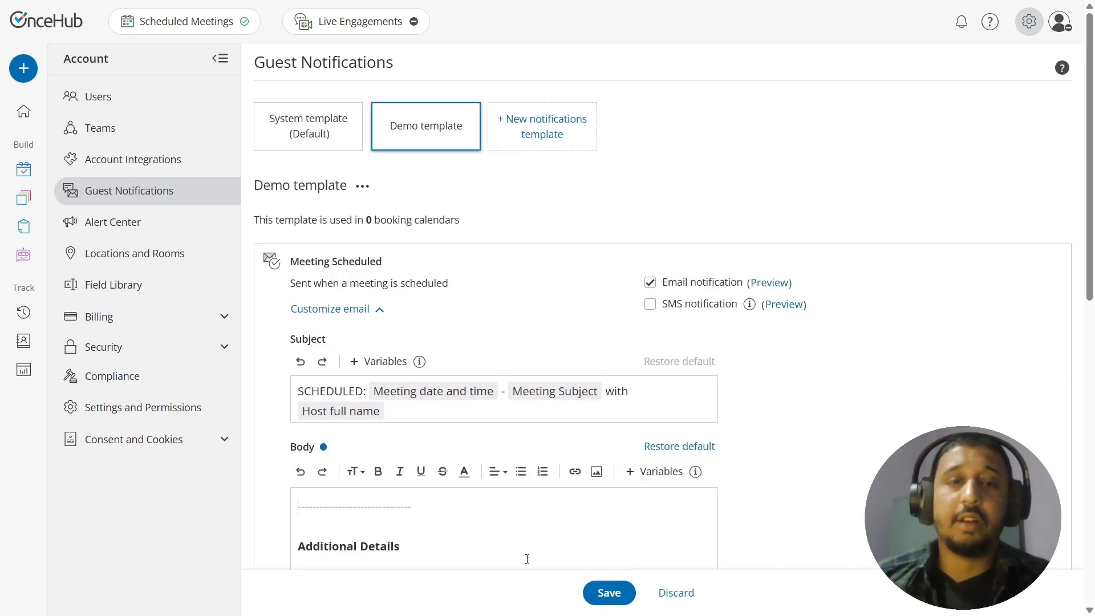
drag(400, 546, 264, 502)
key(BackSpace)
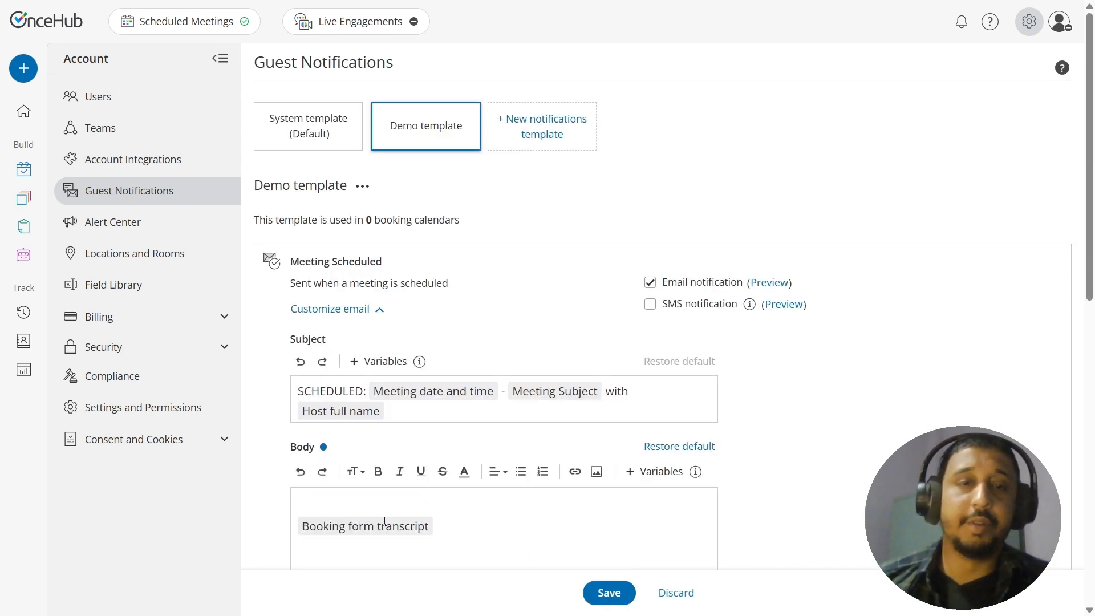
click(547, 522)
key(BackSpace)
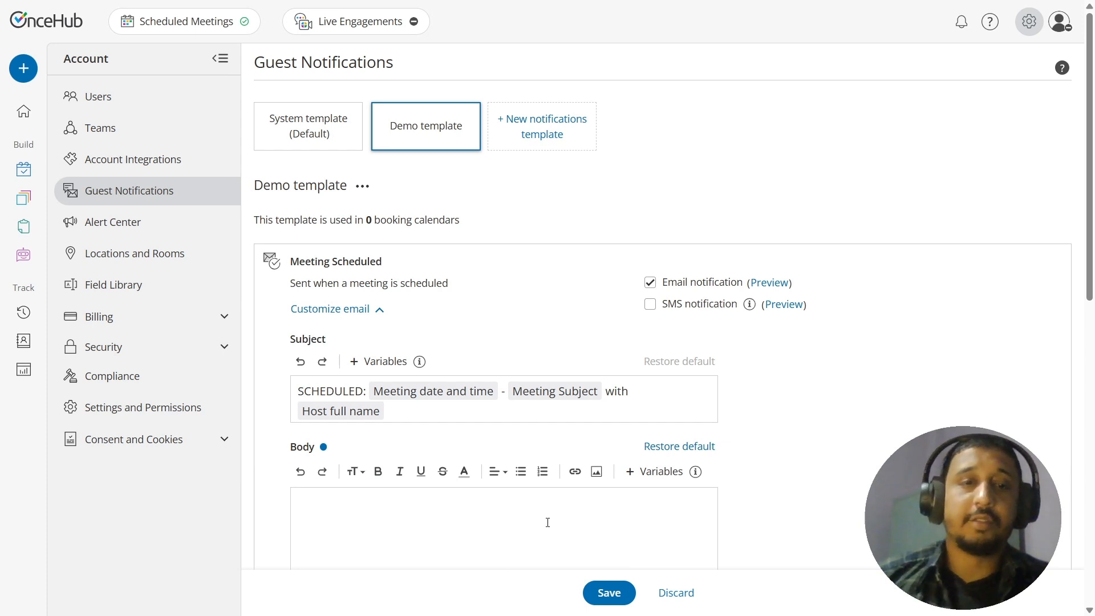
Write a 1-hour Annual Review Meeting confirmation with details, helpful reading and rescheduling lines in the body, and insert the Contact first name variable after "Hi".
scroll(414, 315, down, 5)
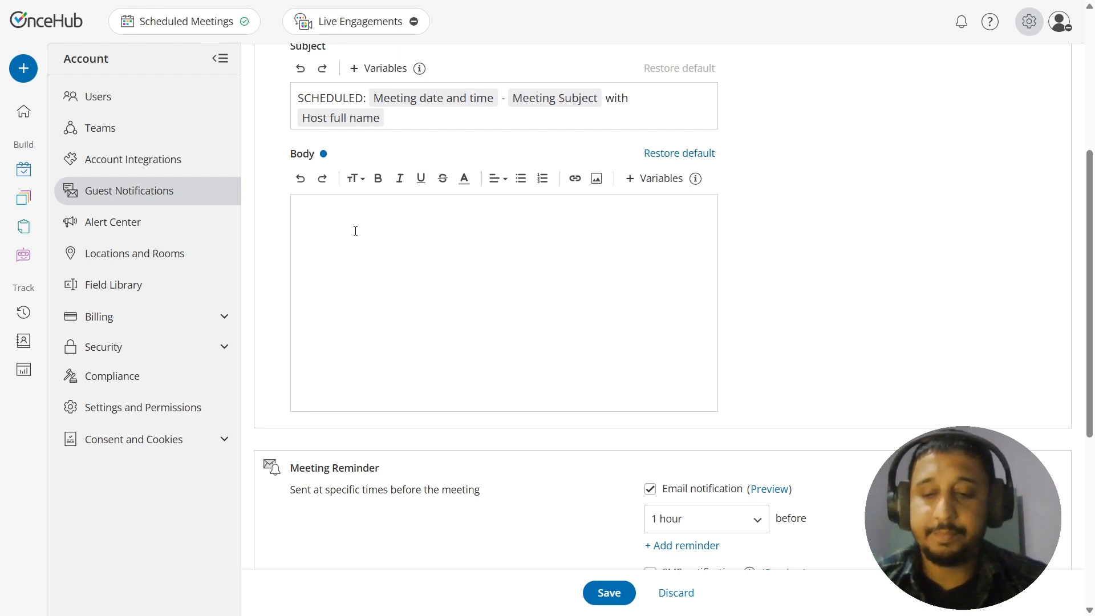
text(Hi ,  Your Annual Review Meeting has been successfully scheduled. This will be a 1-hour session, and we’re excited to meet with you.  Meeting Details: Purpose: Date & Time: Location:  Before the meeting, you may find this helpful: What to Expect in Your Annual Review  If you need to reschedule or have any questions before the meeting, feel free to reach out or use the following link:  Looking forward to speaking with you soon!)
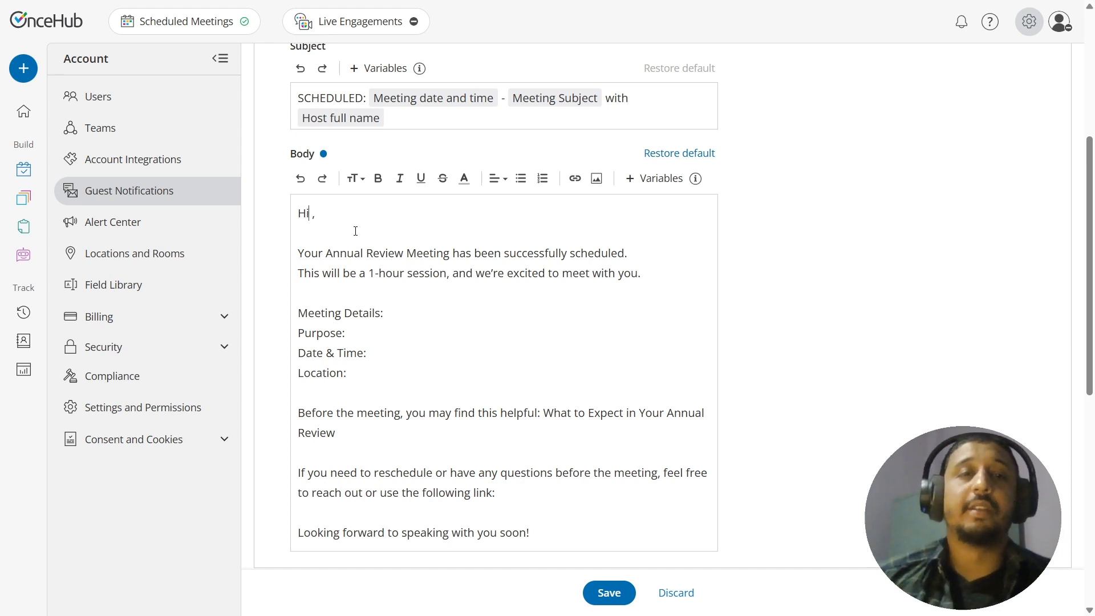
scroll(423, 242, down, 2)
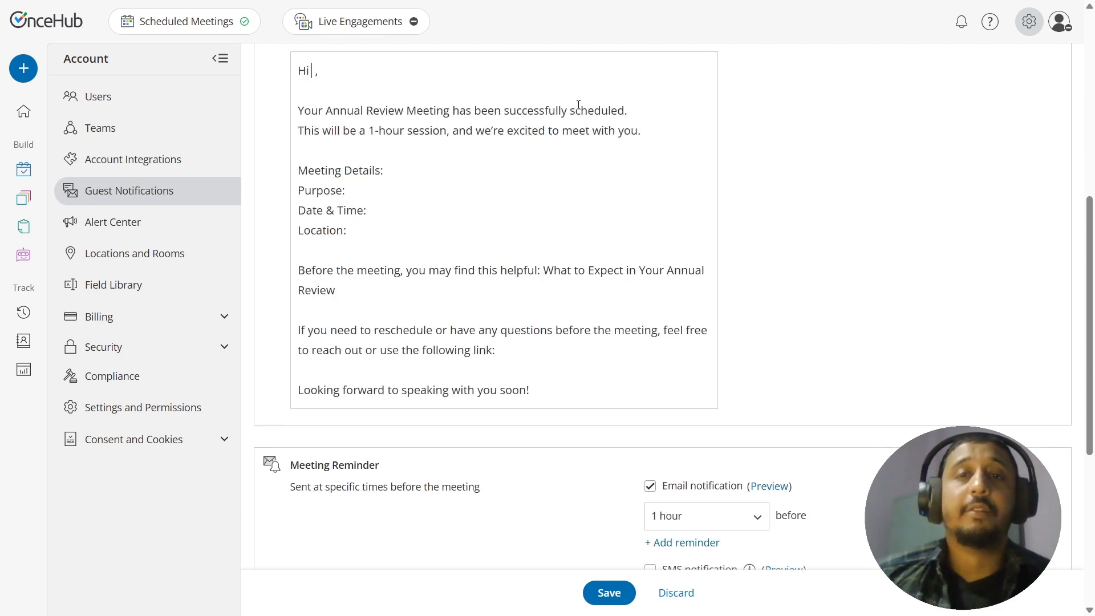
scroll(1081, 135, up, 4)
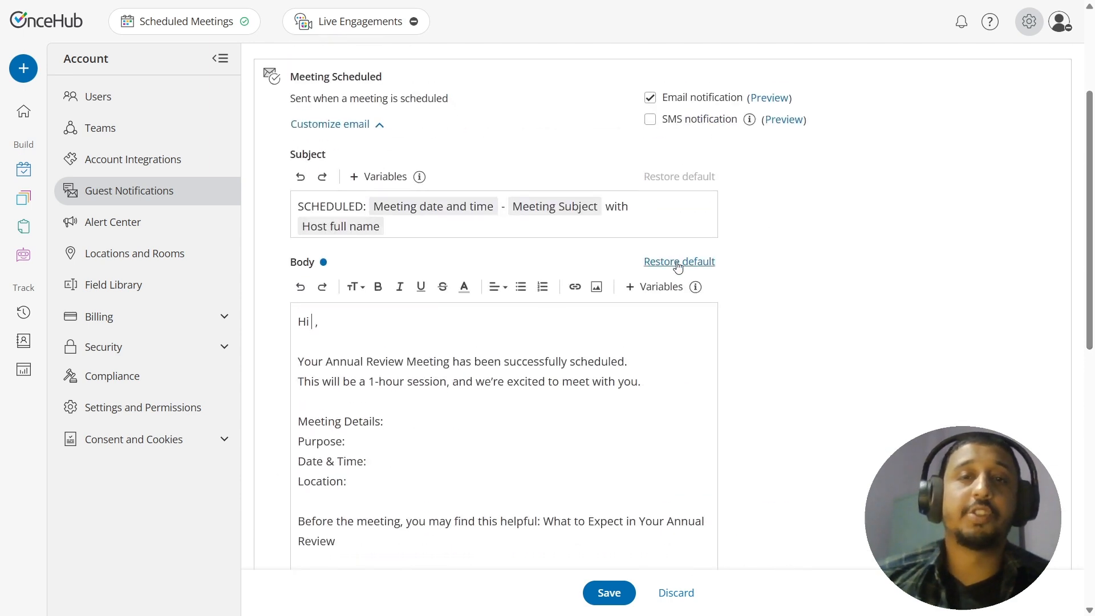
click(668, 289)
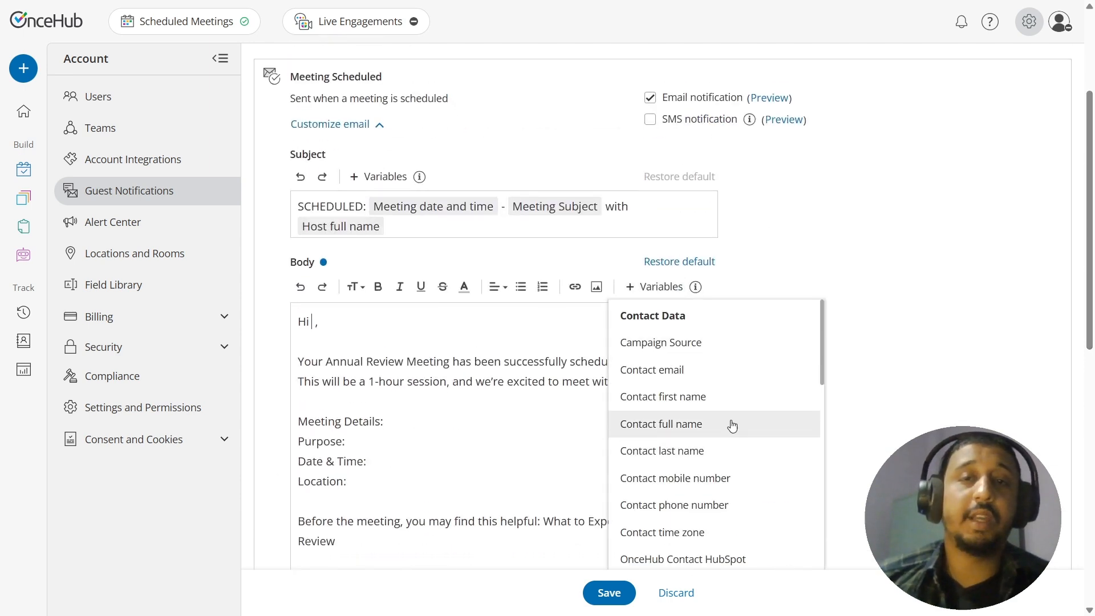
click(686, 397)
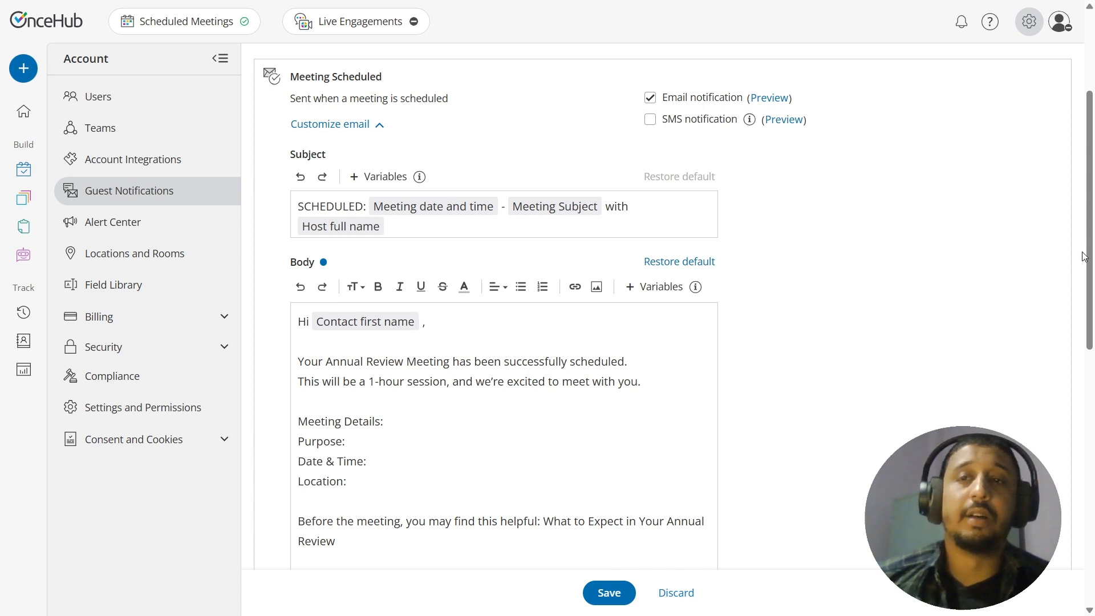
Insert the Meeting subject variable after "Meeting Details:" and the Purpose of the meeting variable after "Purpose:" in the email body.
scroll(993, 308, down, 2)
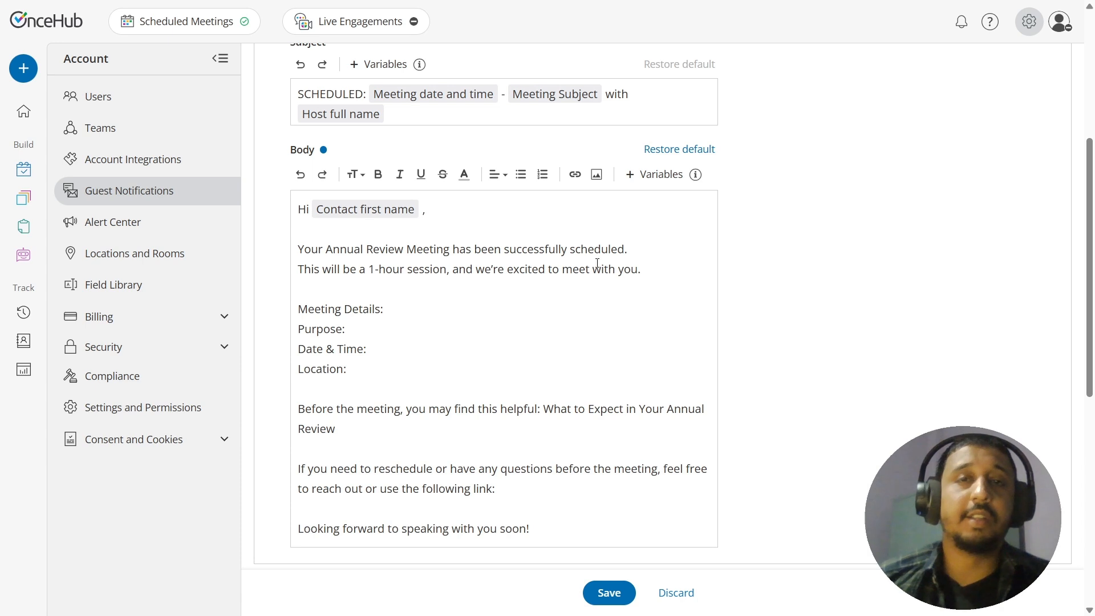
click(655, 174)
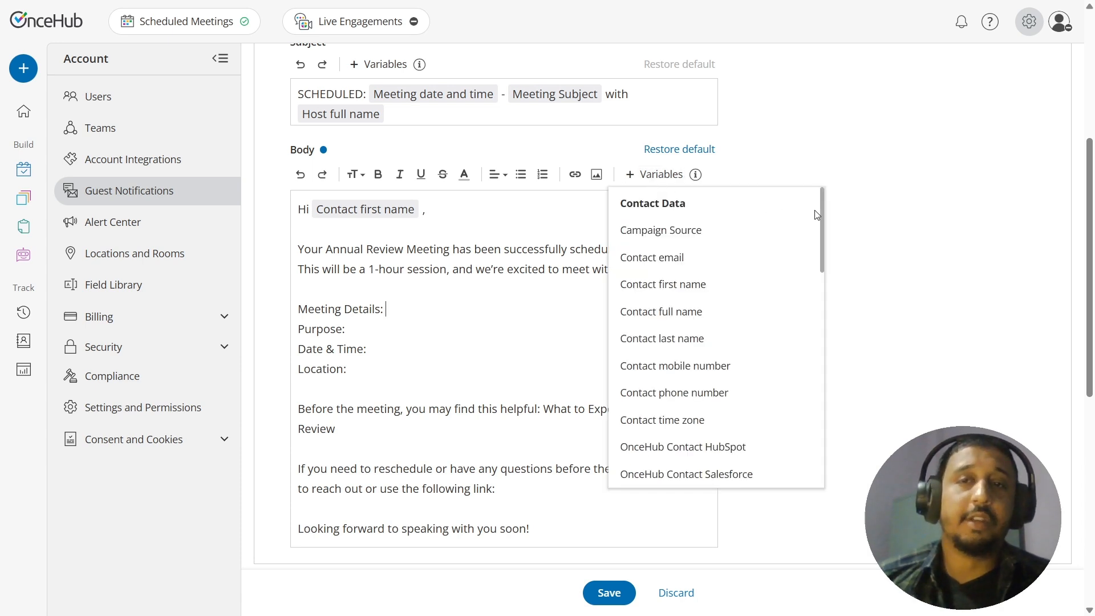
drag(820, 218, 810, 392)
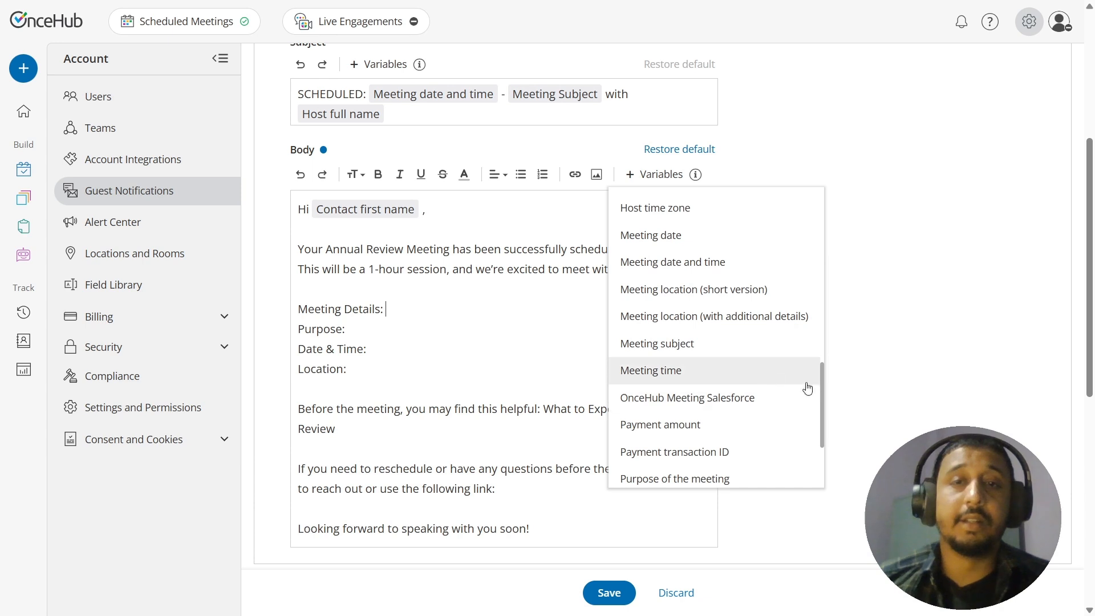
click(726, 349)
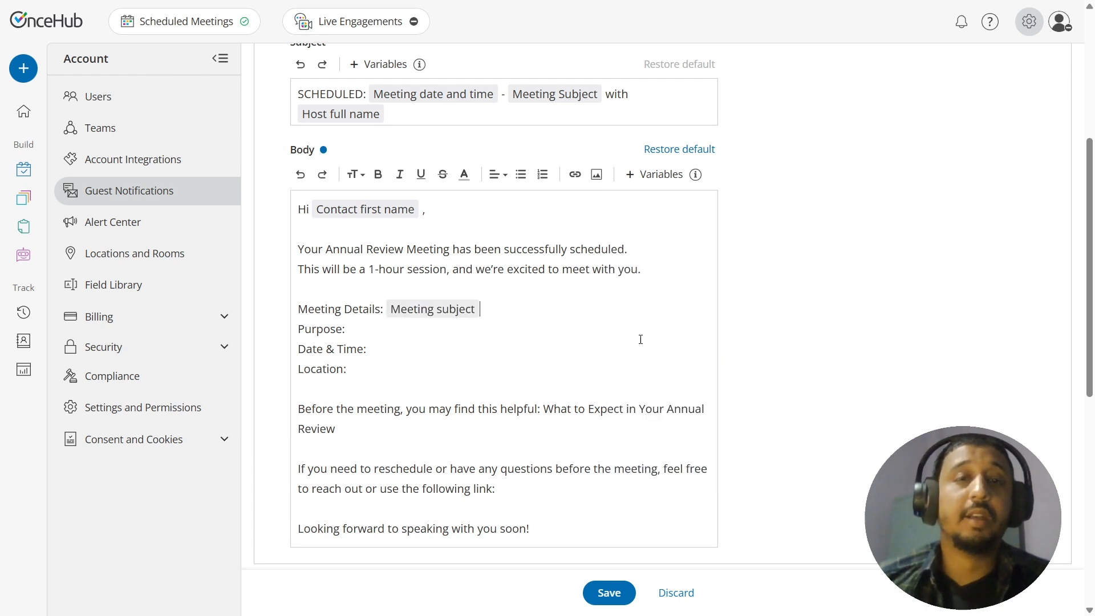
click(490, 330)
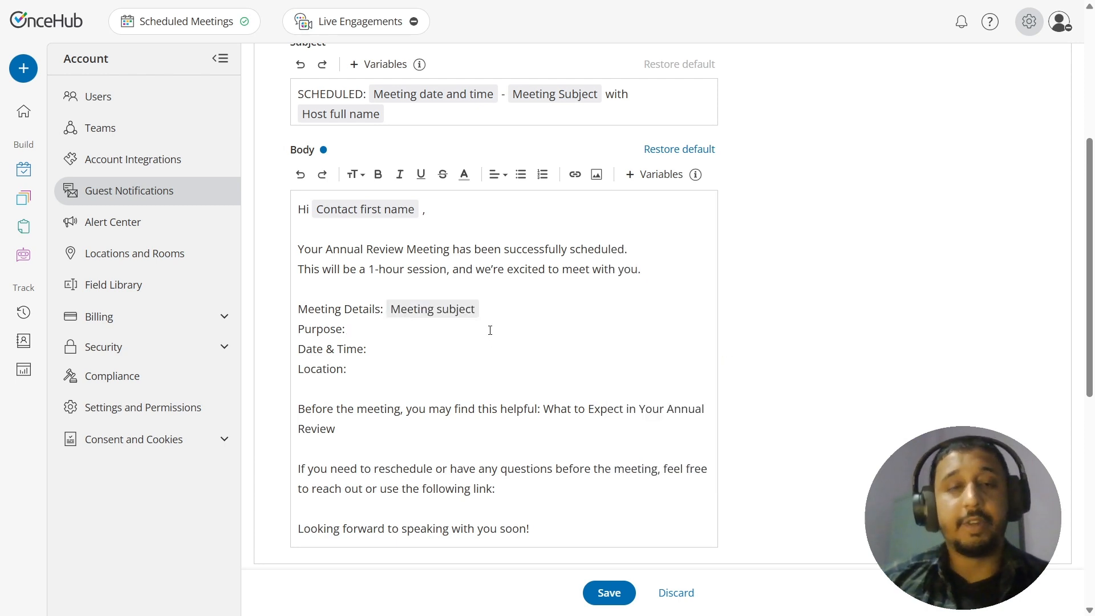
text(@)
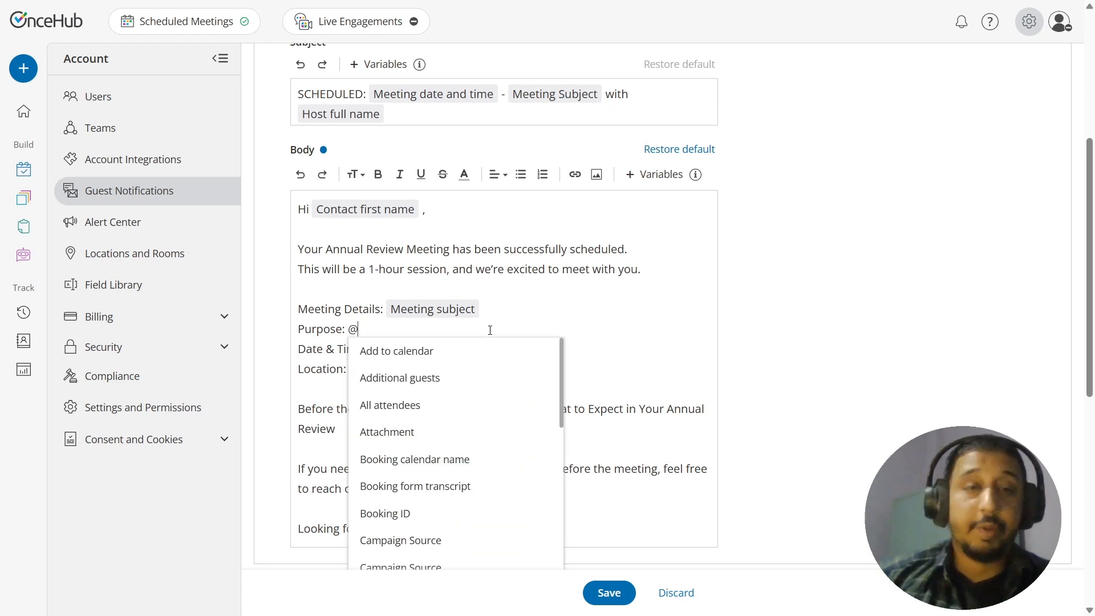
text(pur)
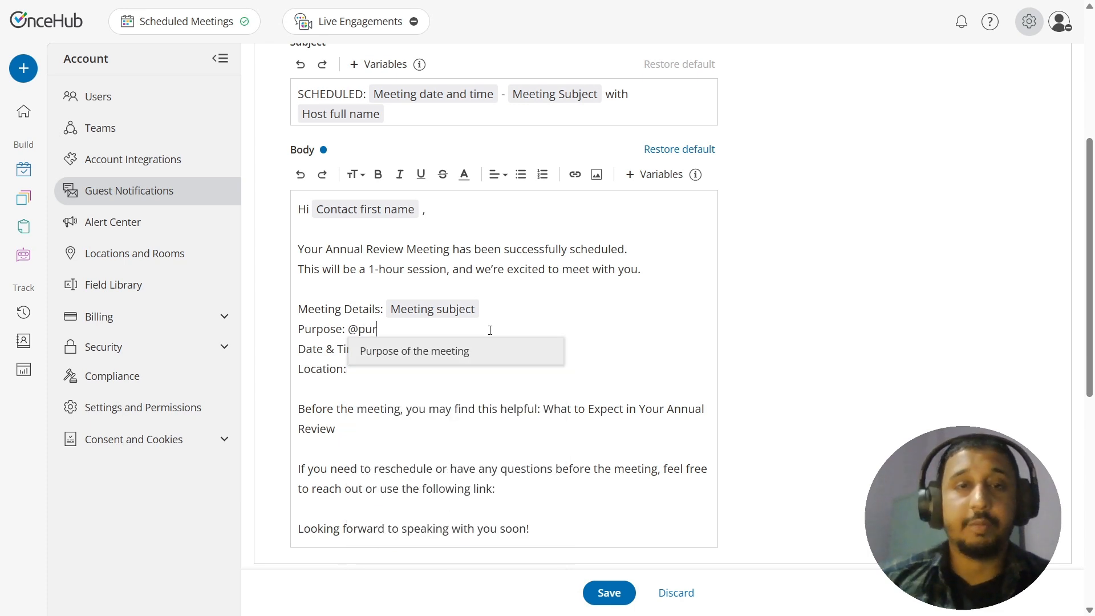
key(Return)
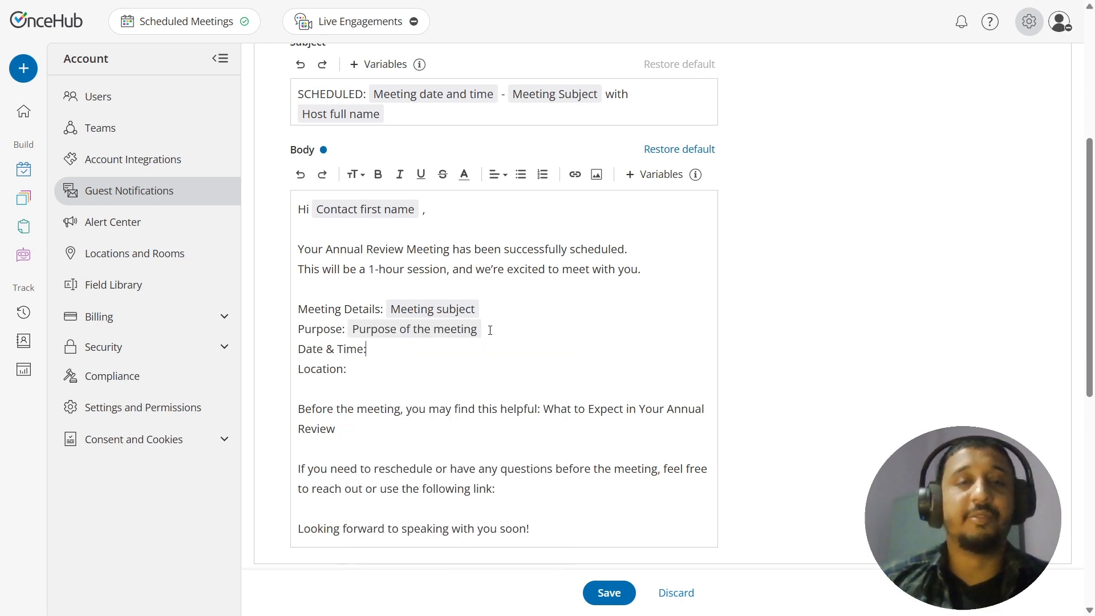
Insert the Meeting date and time variable after "Date & Time:" and Meeting location (with additional details) after "Location:".
text(@meet)
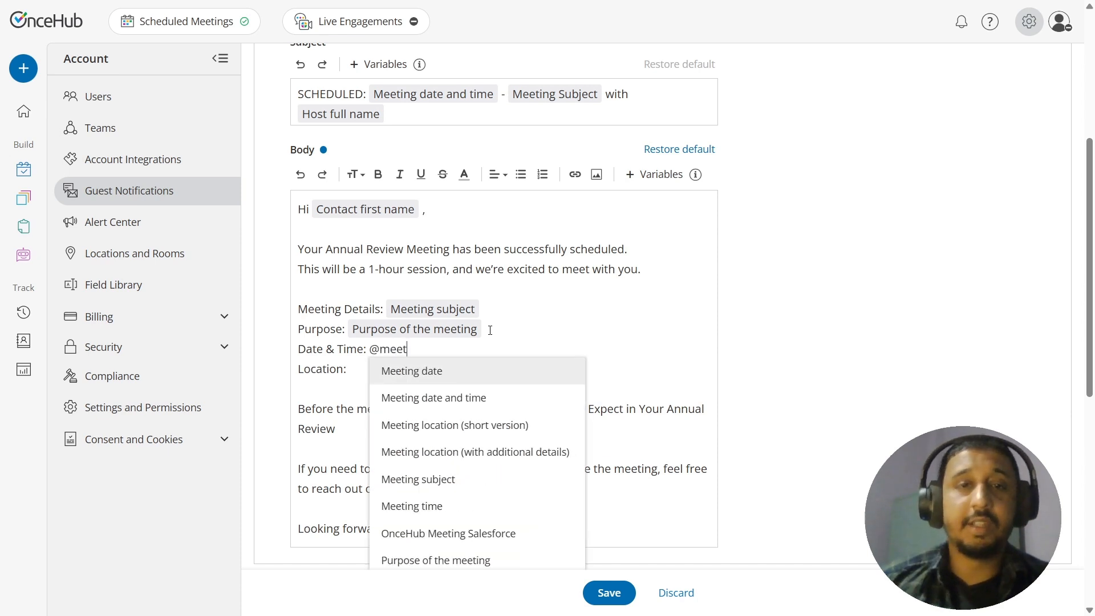
key(Down)
key(Return)
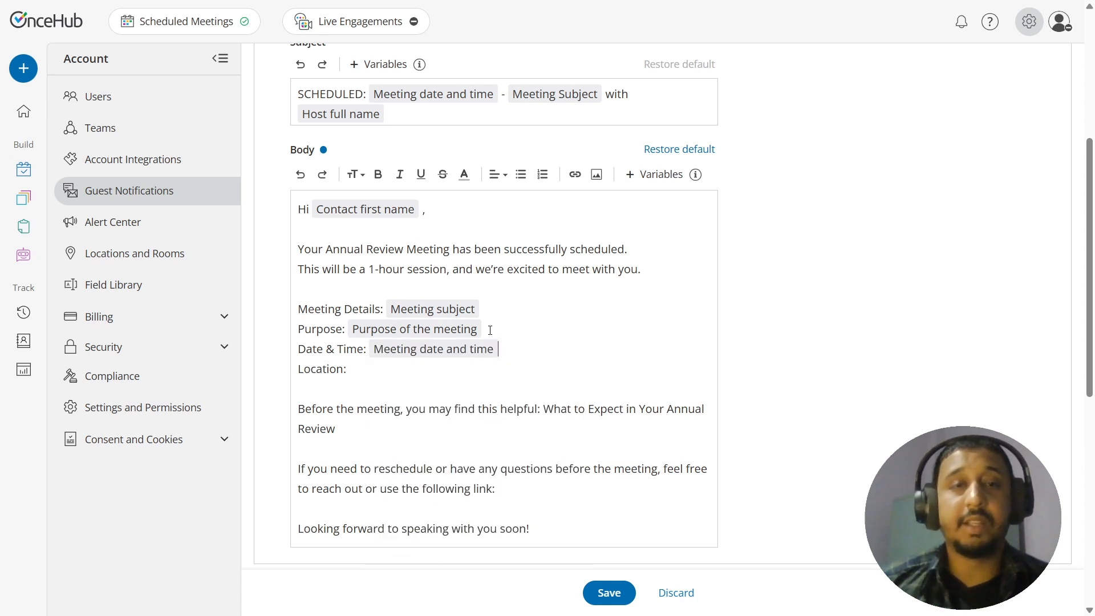
text(@)
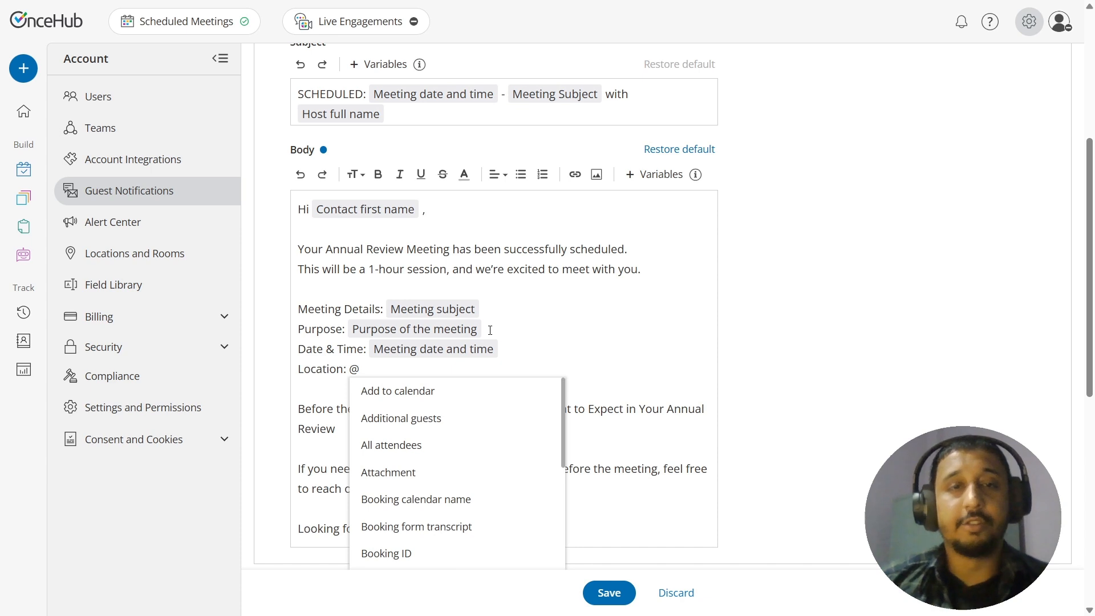
text(Lo)
key(Down)
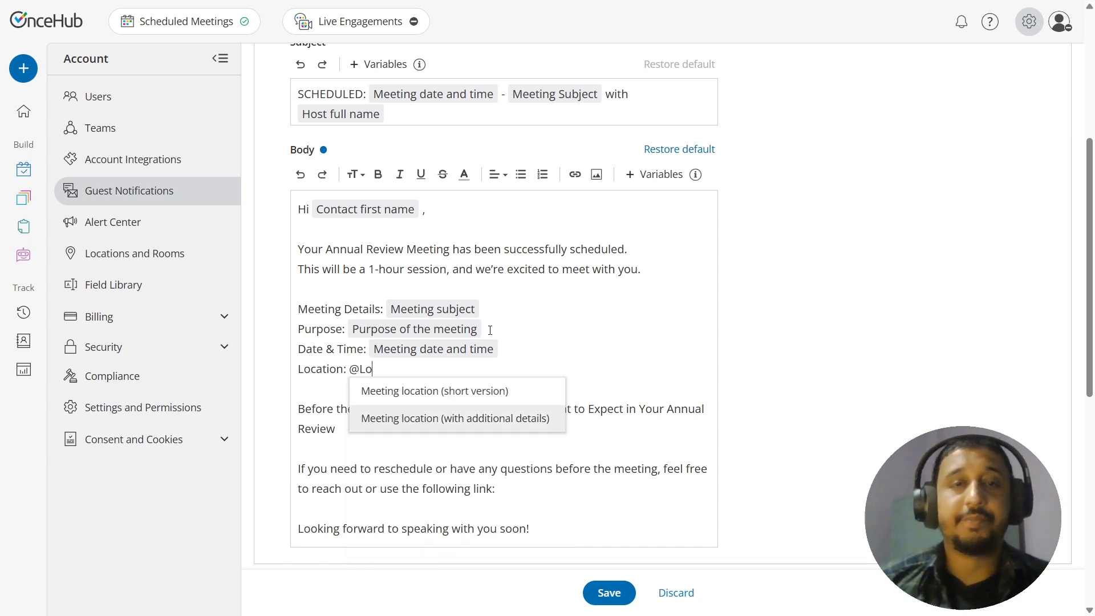
key(Return)
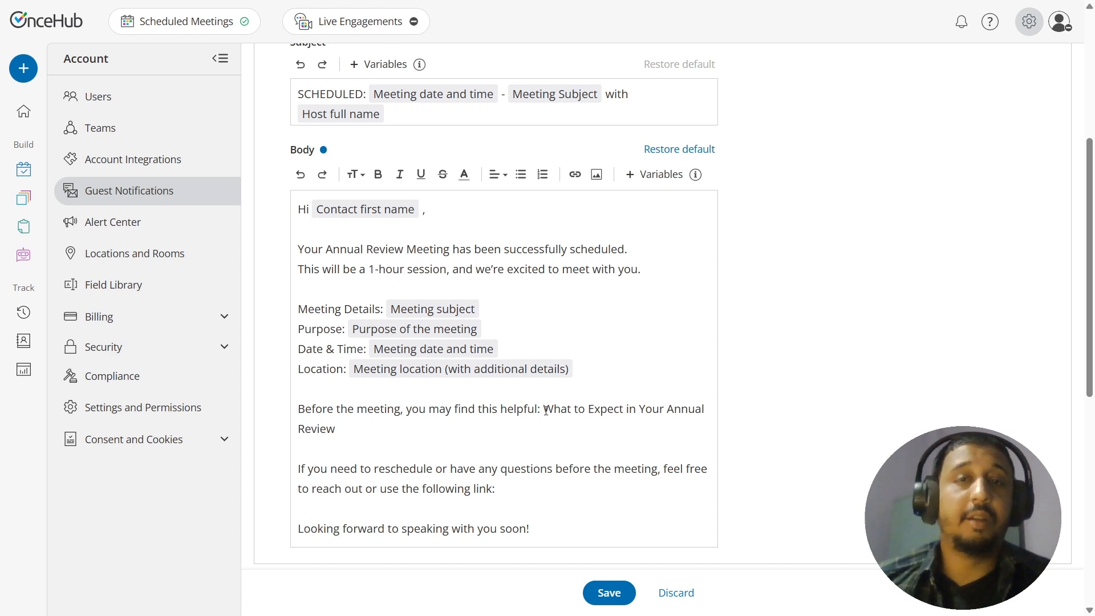
drag(545, 409, 554, 426)
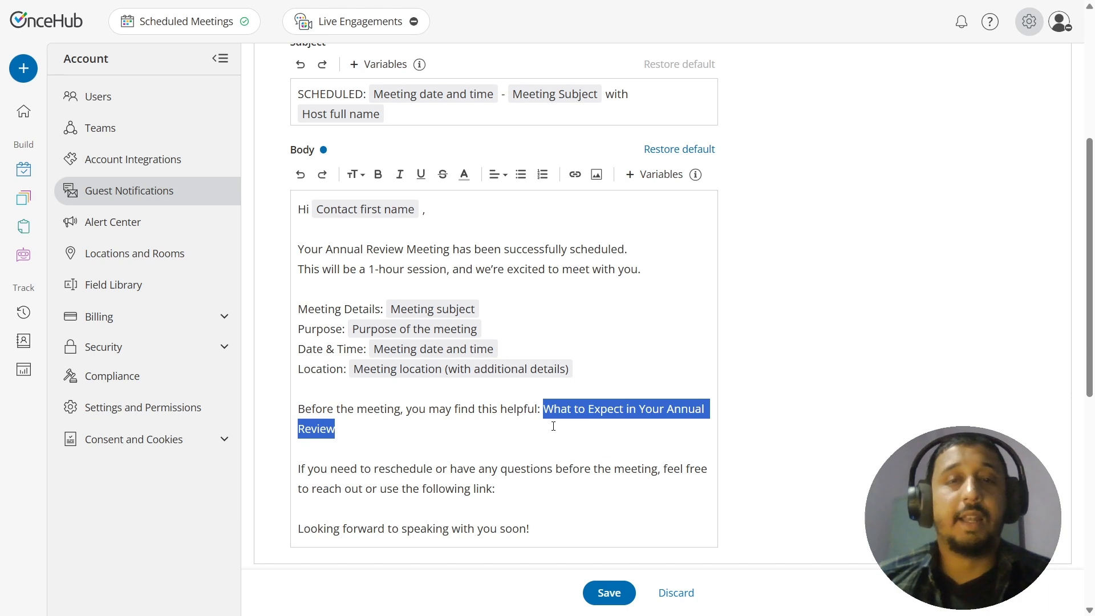
click(574, 178)
text(https://www.example.com/annual-review-guide`21)
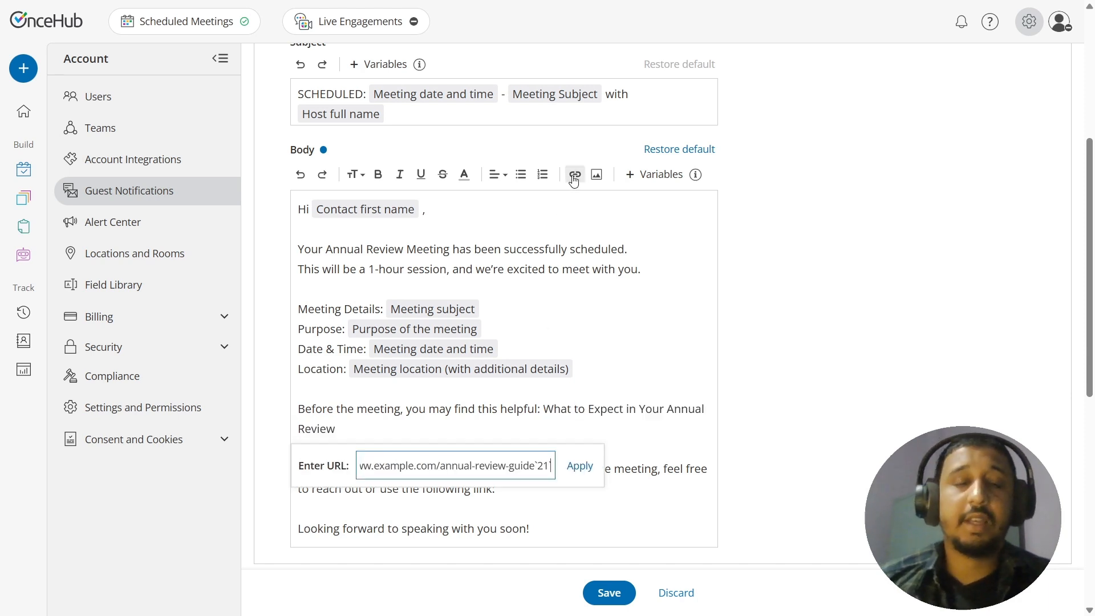
click(580, 466)
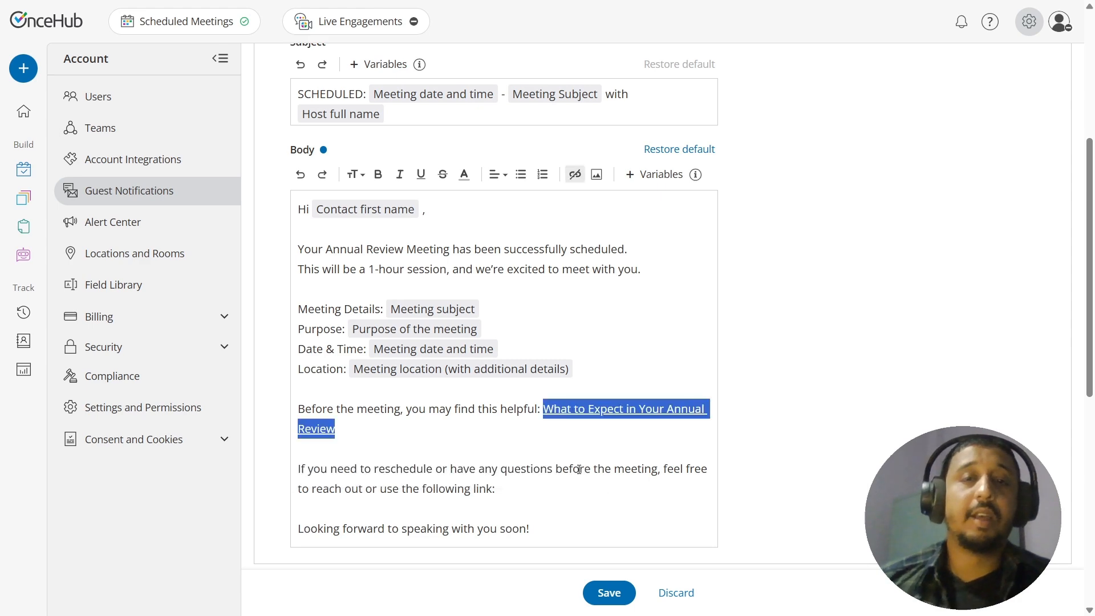
scroll(580, 468, down, 4)
click(573, 242)
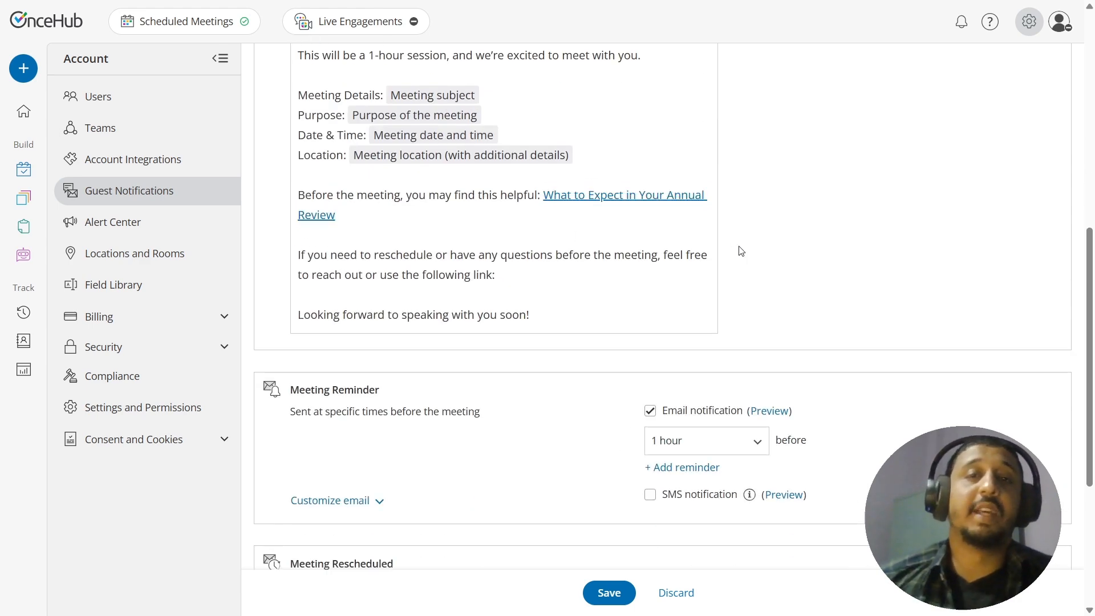
scroll(1084, 278, up, 3)
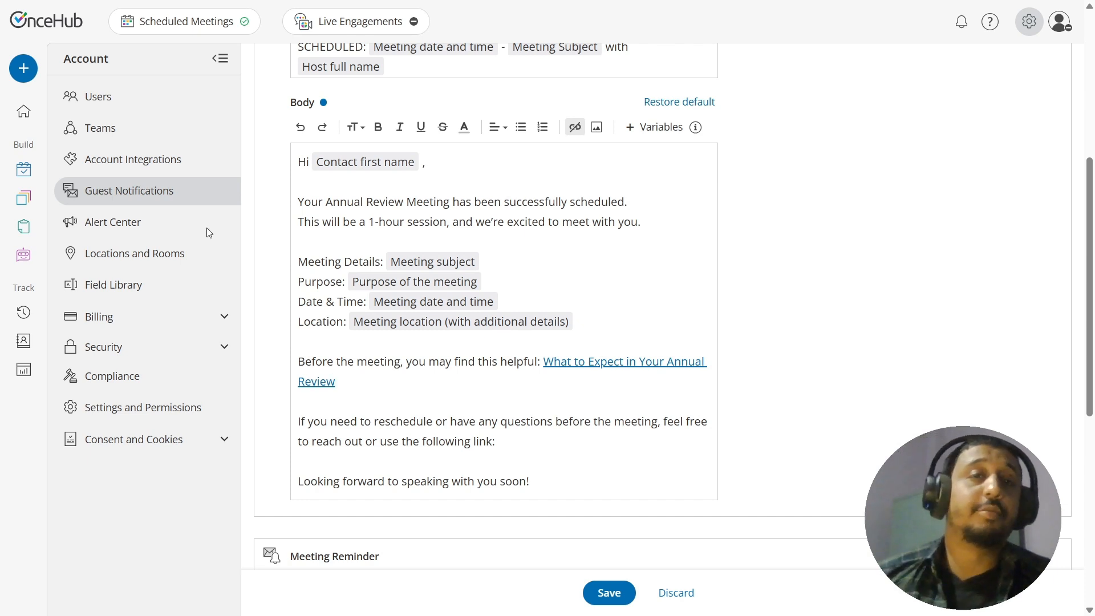
Set the two body lines about the scheduled Annual Review Meeting and 1-hour session to Small (14px).
drag(641, 222, 298, 202)
click(354, 127)
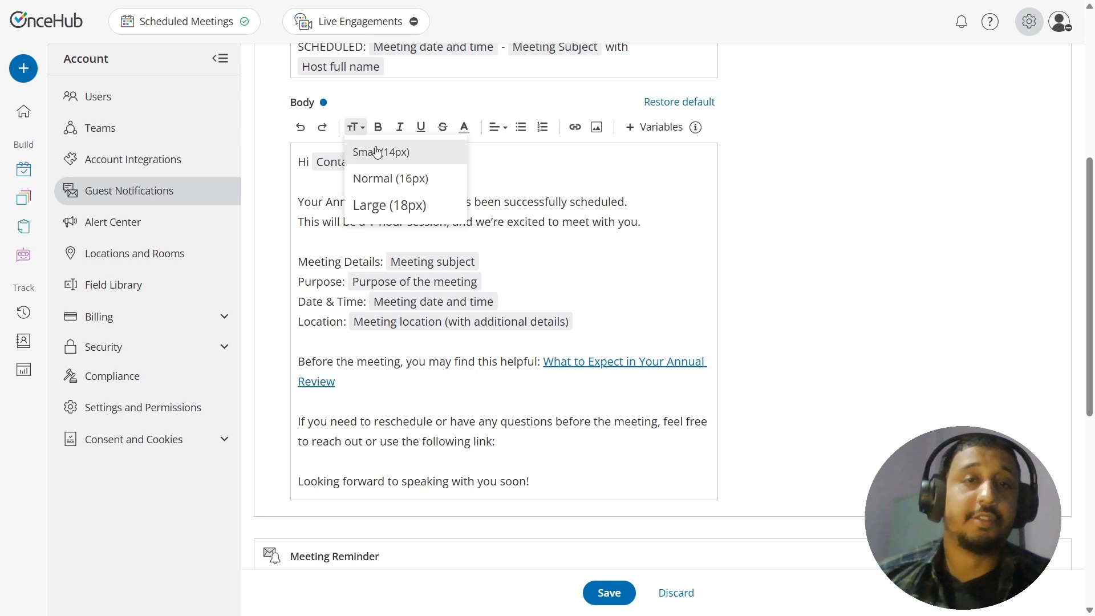
click(376, 152)
click(651, 230)
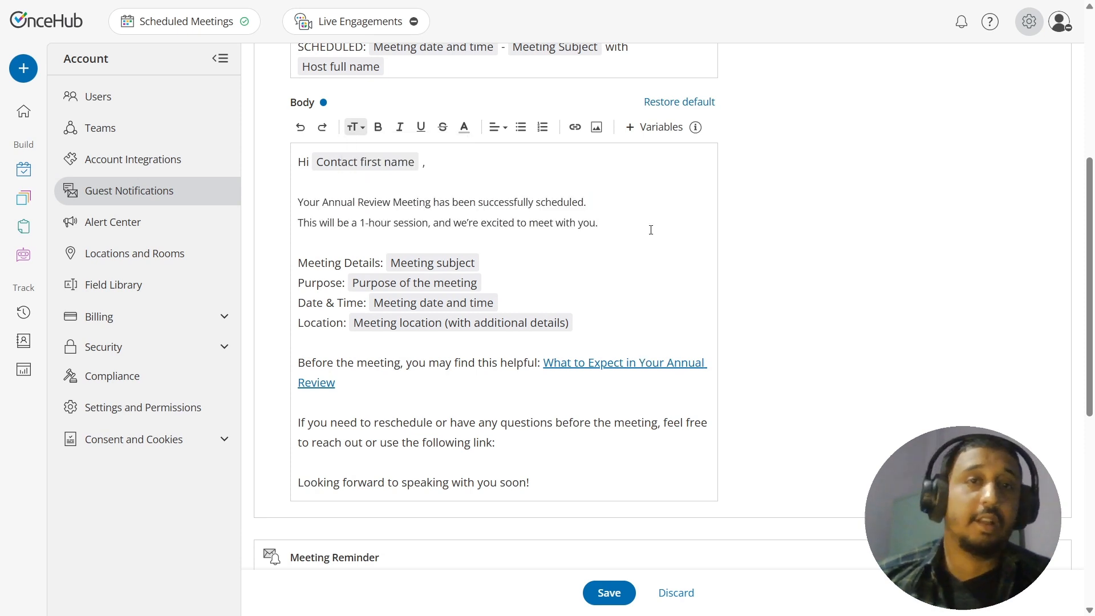
Set the two Annual Review Meeting confirmation lines back to Normal (16px) text size.
drag(650, 230, 288, 206)
click(354, 127)
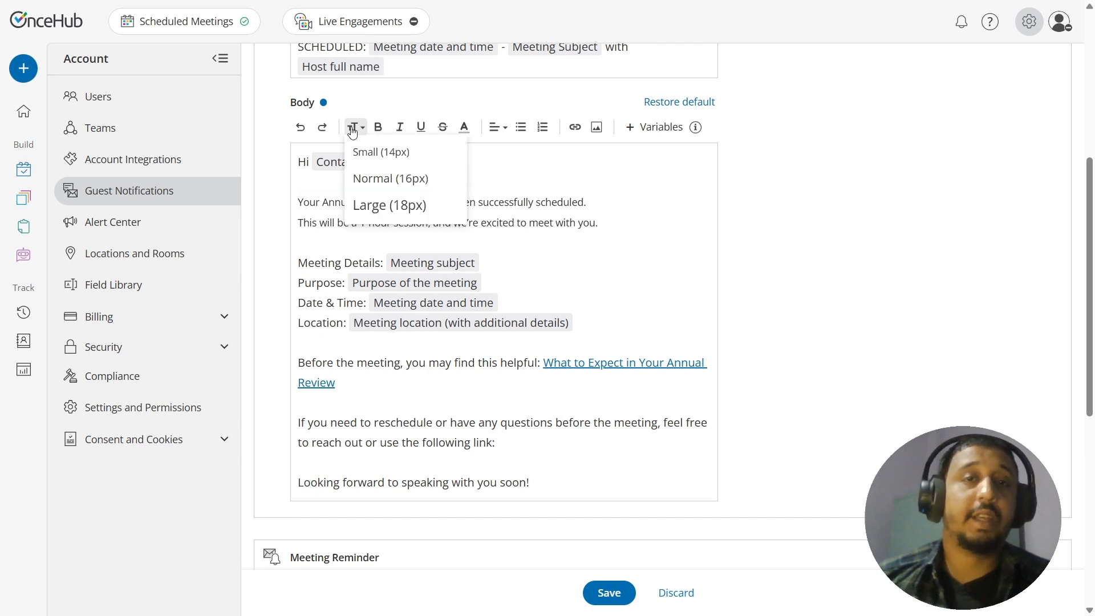
click(377, 178)
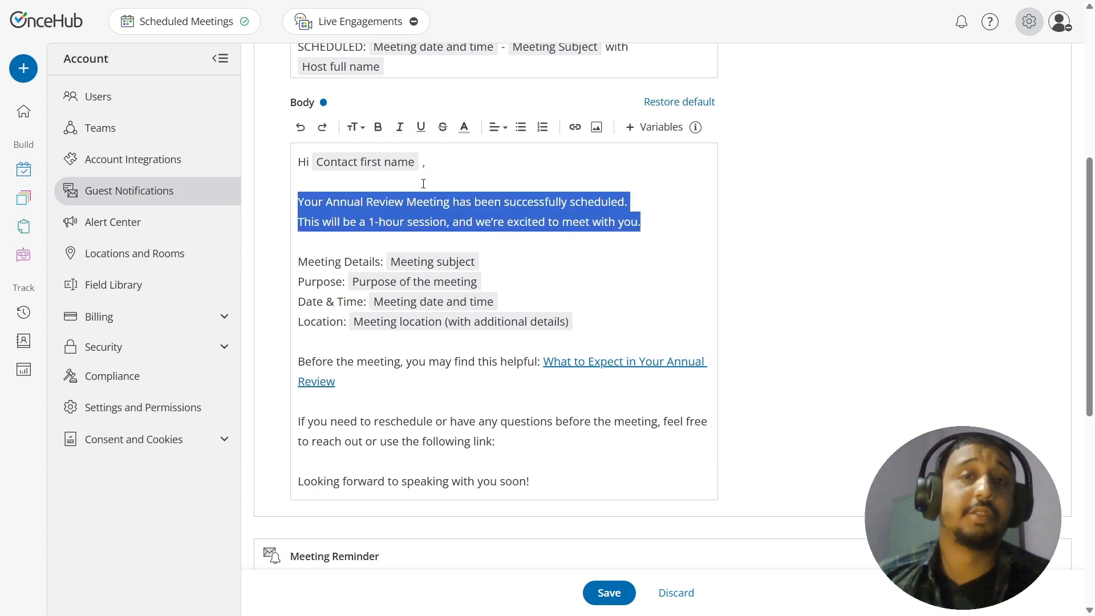
click(355, 126)
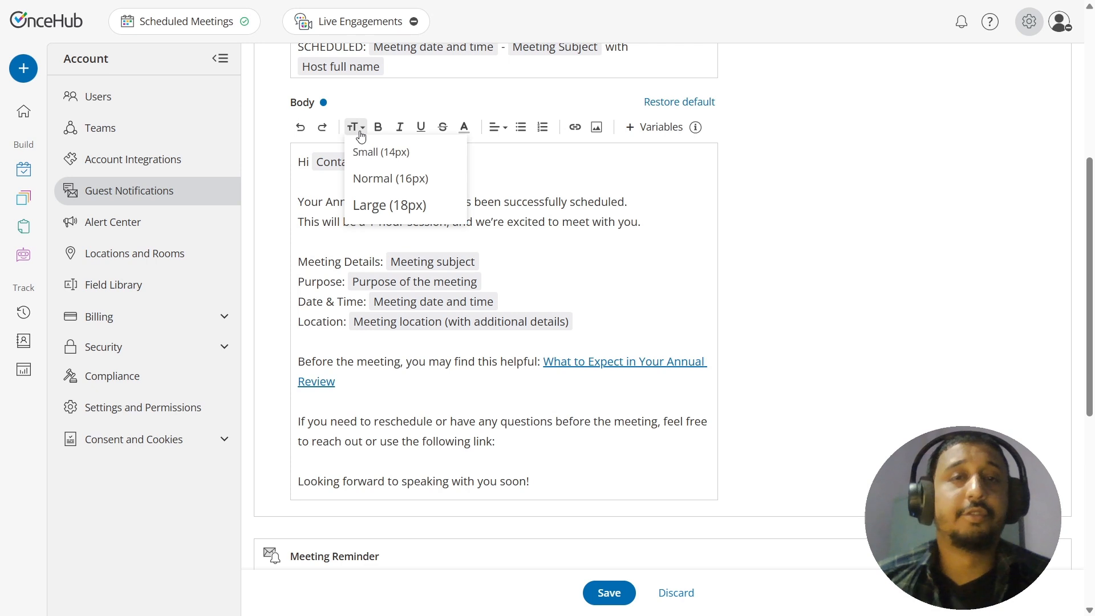
click(553, 170)
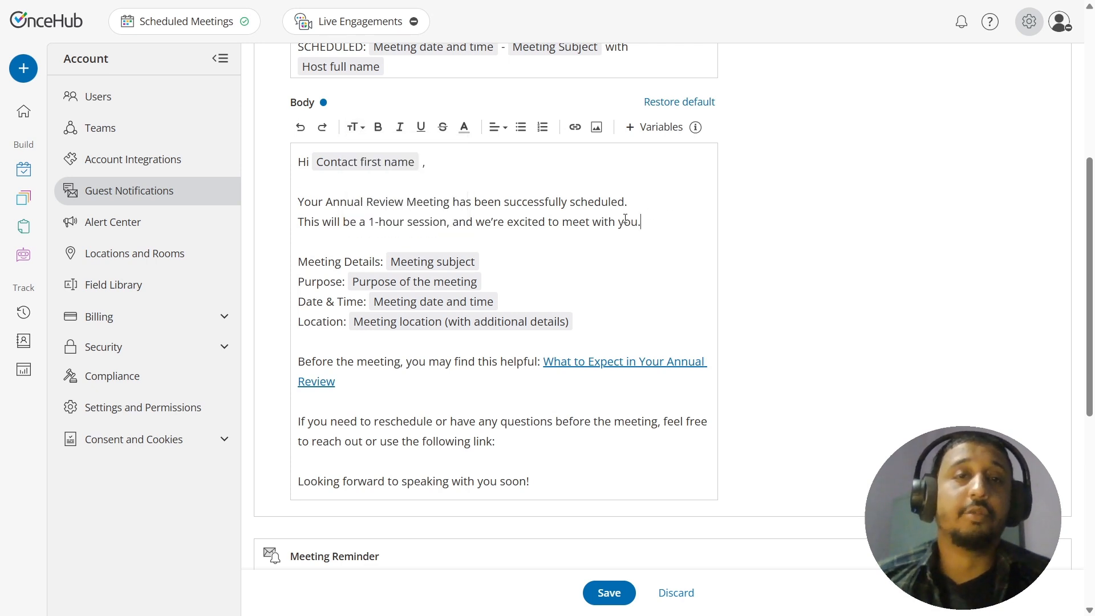
Make the two Annual Review Meeting confirmation lines below the greeting bold and italic.
drag(641, 222, 298, 201)
click(378, 126)
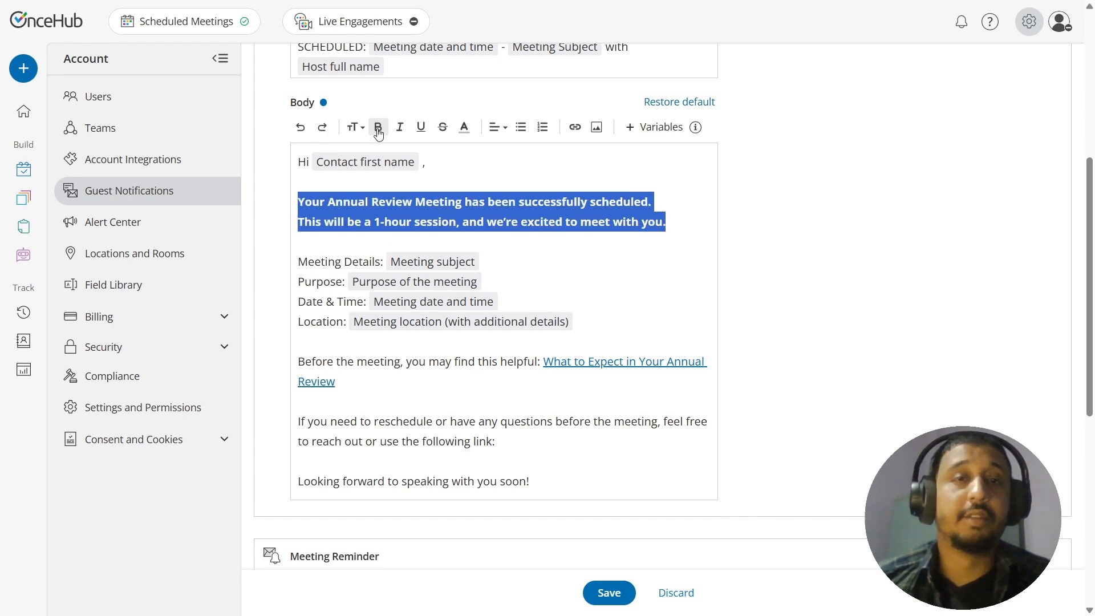
click(542, 262)
drag(680, 223, 295, 203)
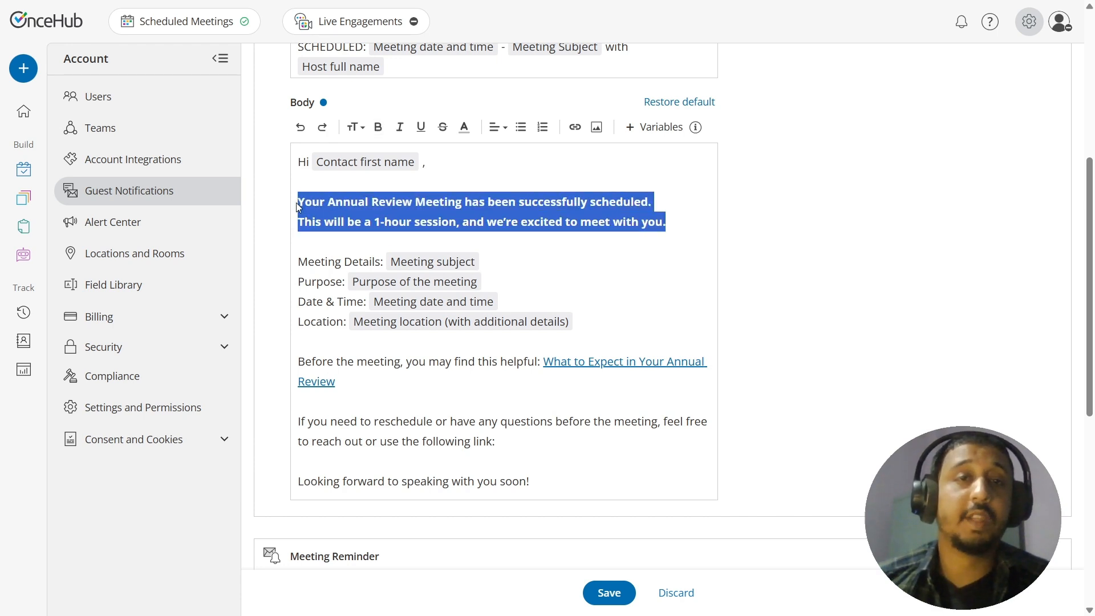
click(400, 127)
click(567, 281)
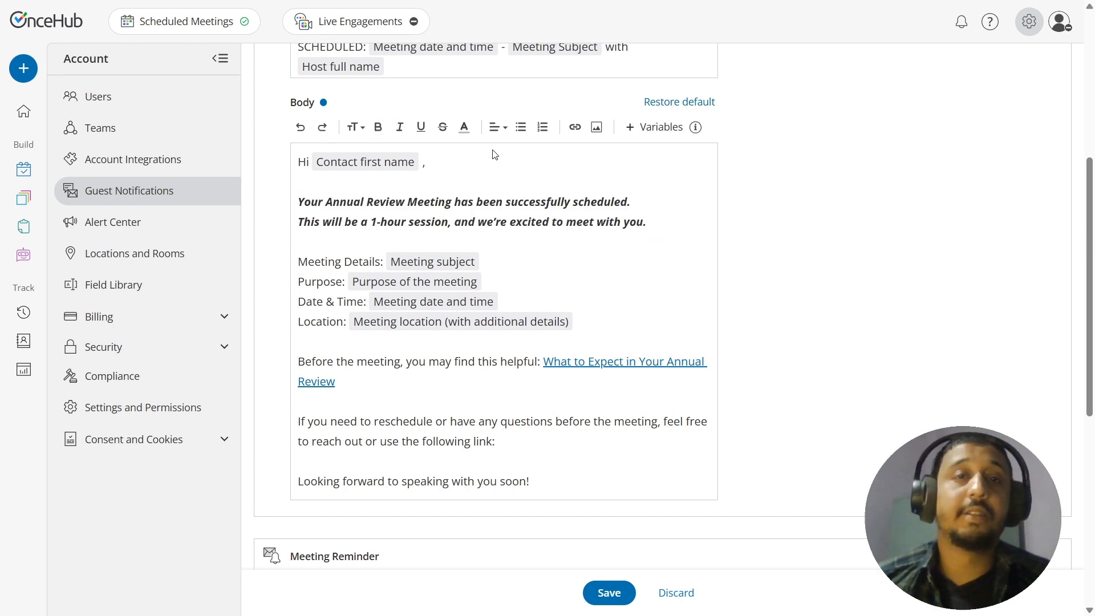
Underline the two Annual Review Meeting confirmation lines and color their text red.
drag(648, 221, 297, 202)
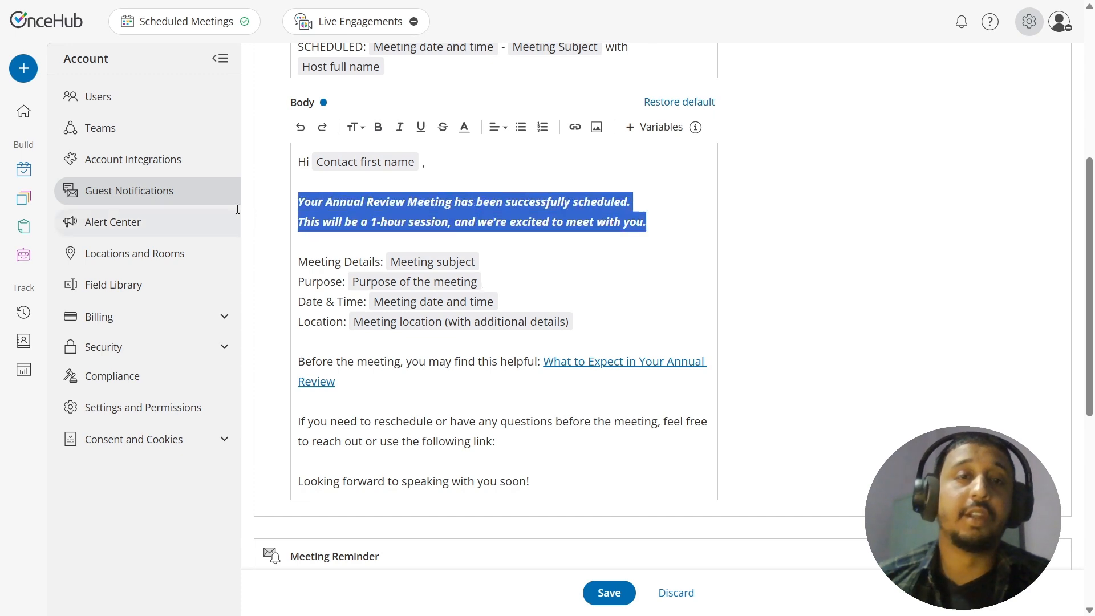
click(420, 126)
click(575, 277)
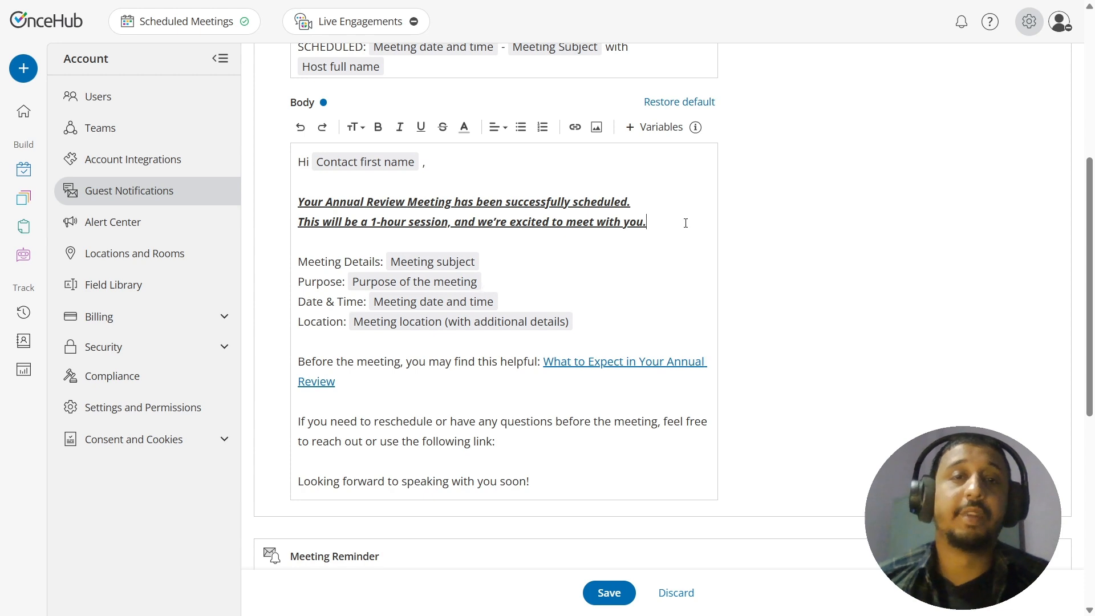
drag(685, 223, 281, 200)
click(464, 127)
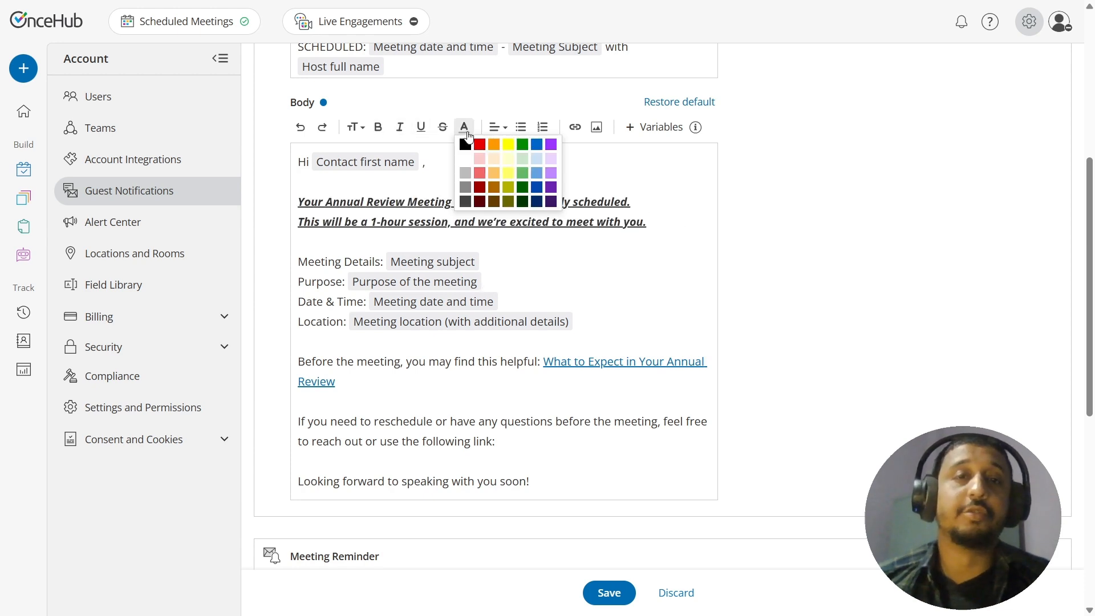
click(479, 145)
click(577, 299)
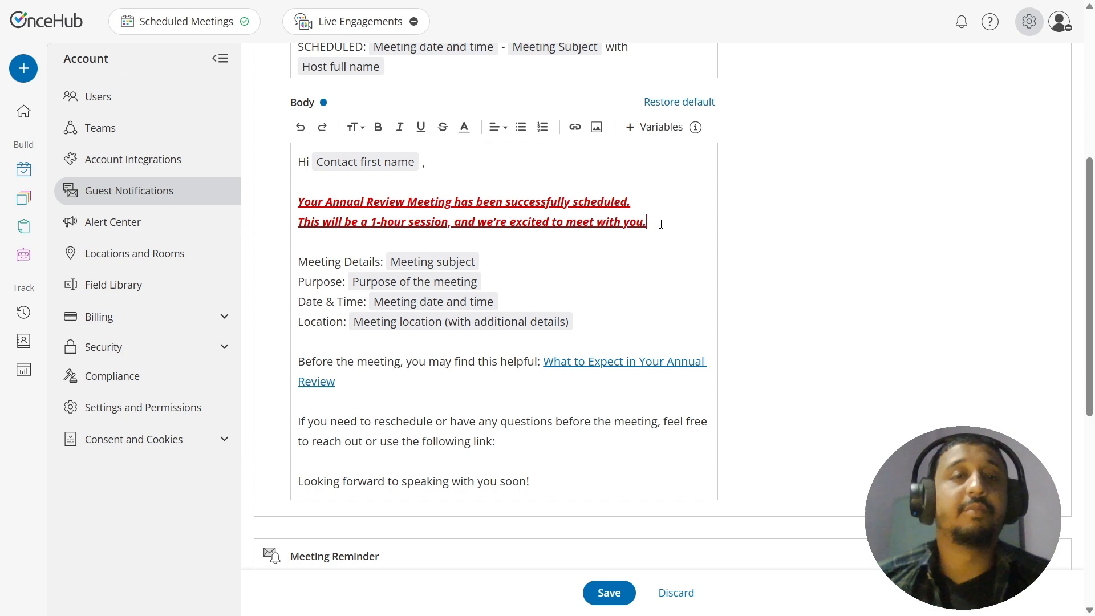
Center-align the entire email body, from the greeting to the closing line.
drag(670, 224, 292, 214)
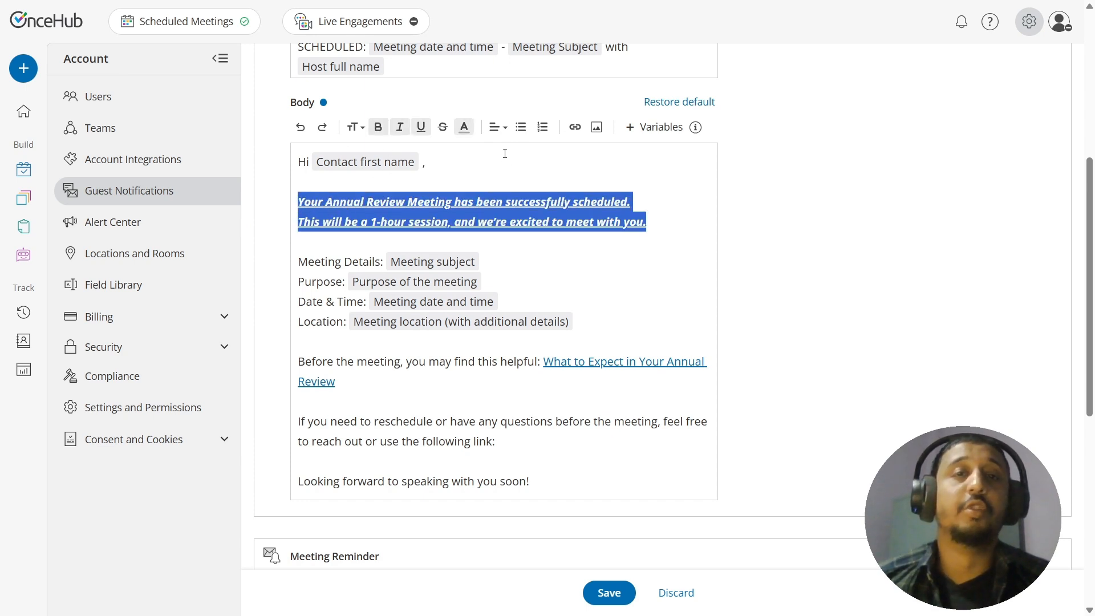
drag(575, 484, 264, 164)
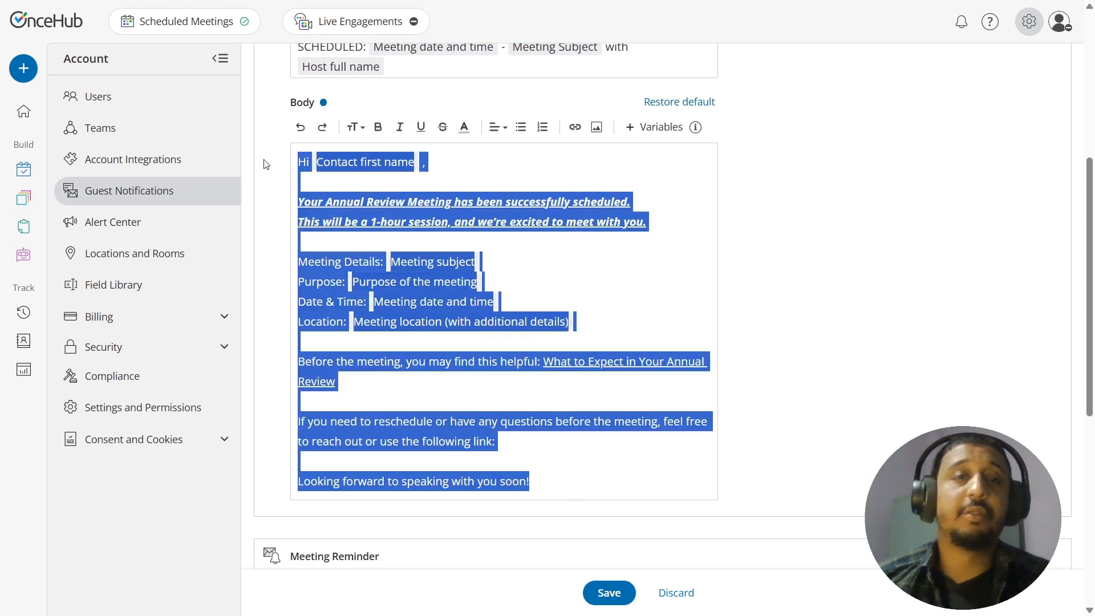
click(501, 128)
click(502, 174)
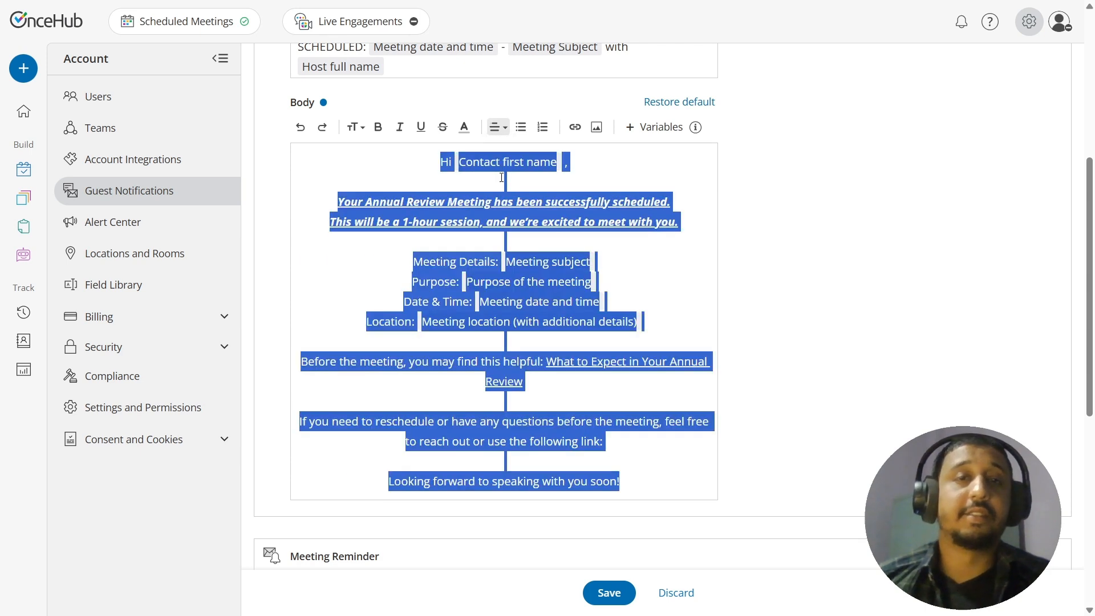
click(665, 284)
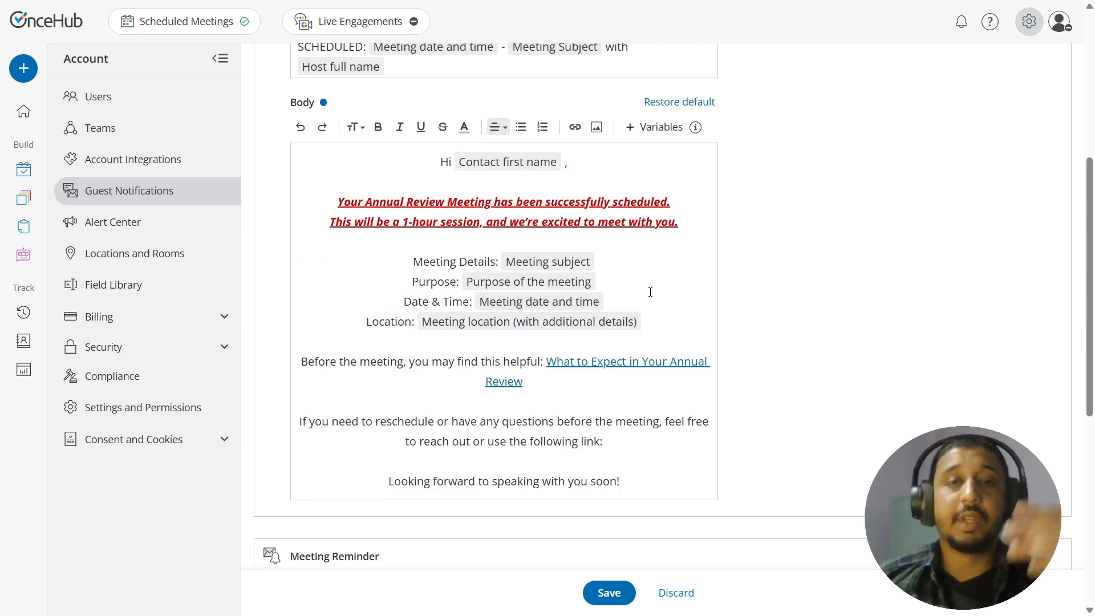
click(499, 127)
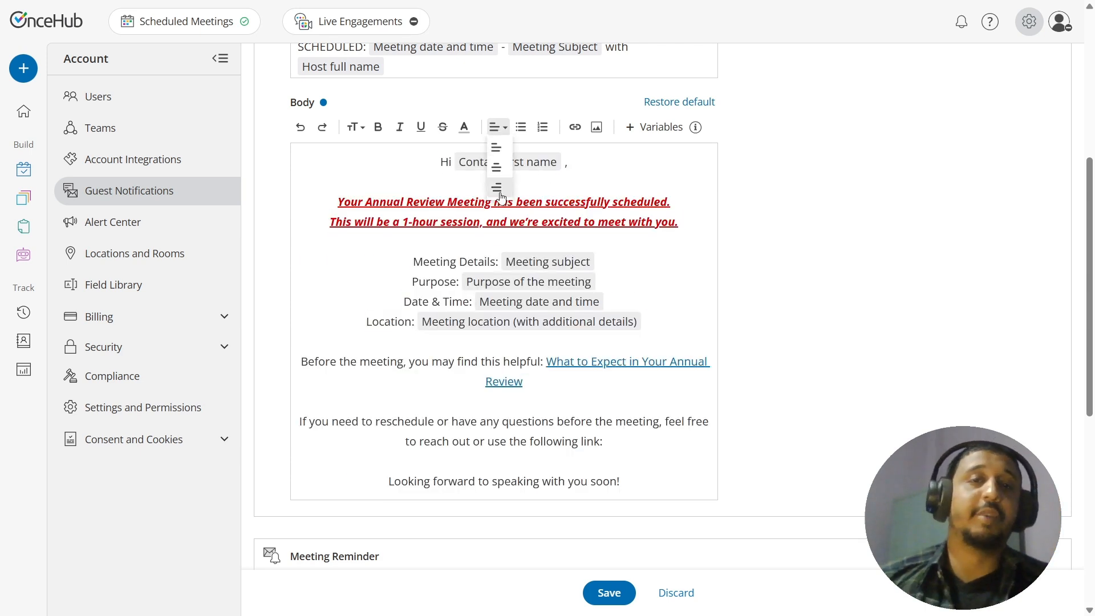
click(644, 188)
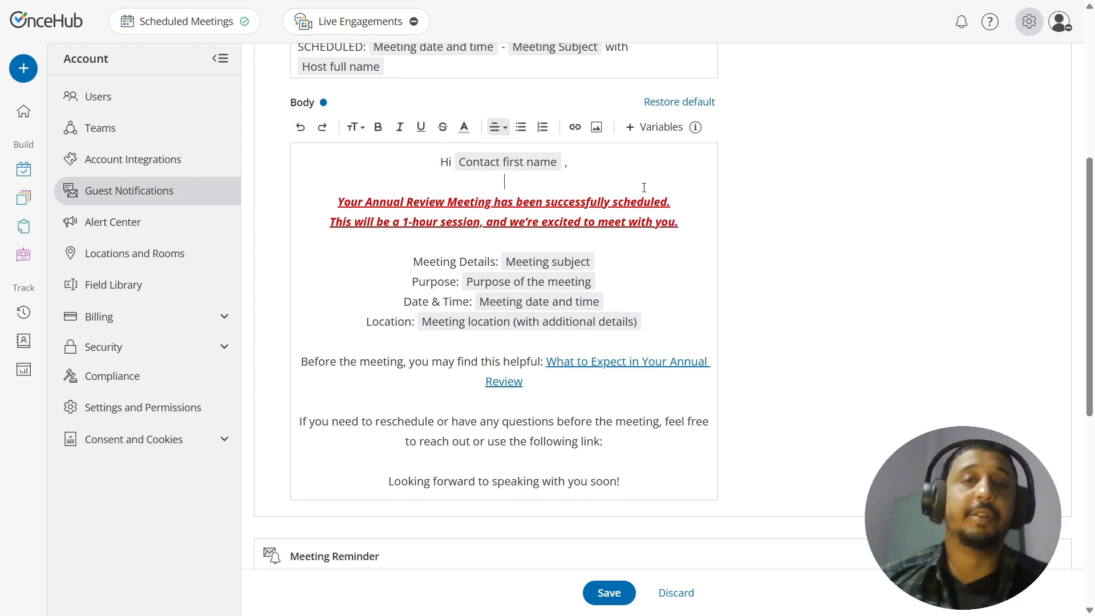
Undo the centering of the body and the red color, underline, italic and bold on the two confirmation lines.
click(301, 131)
click(301, 132)
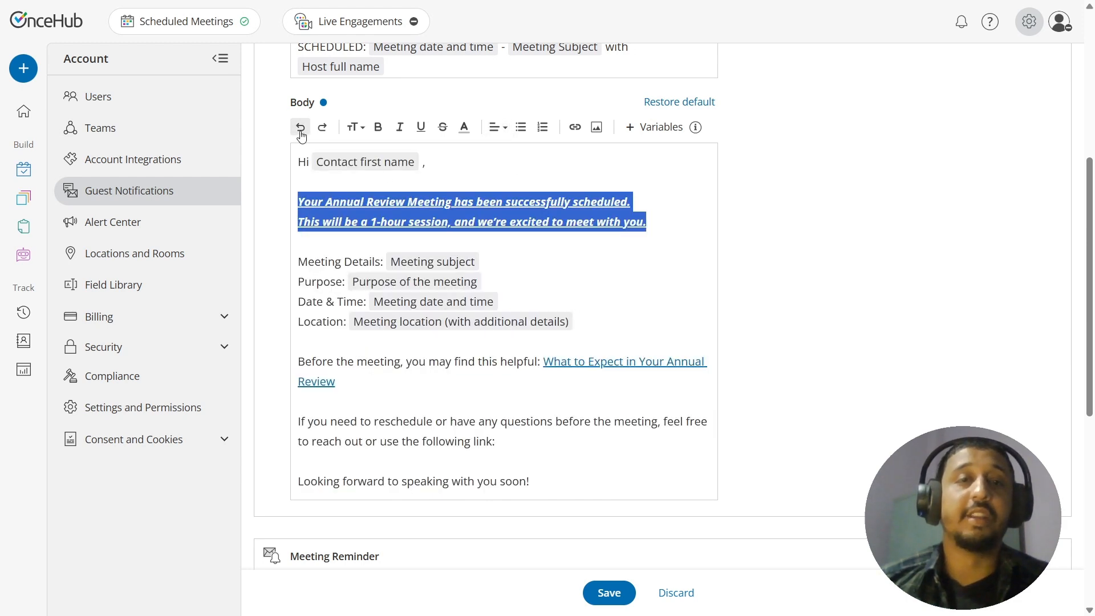
click(301, 131)
click(304, 131)
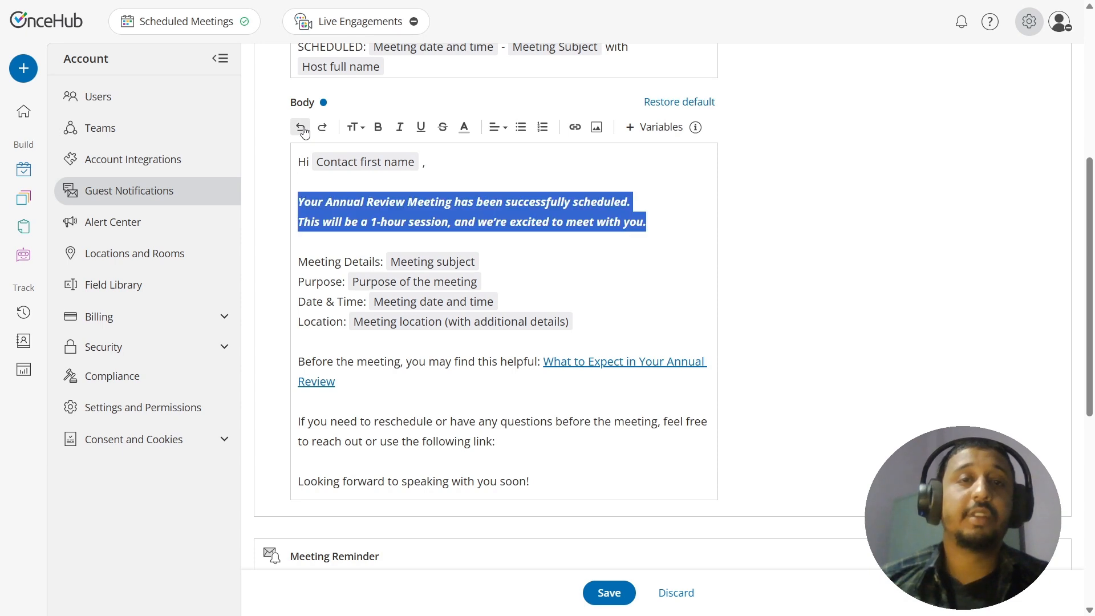
click(304, 131)
click(298, 134)
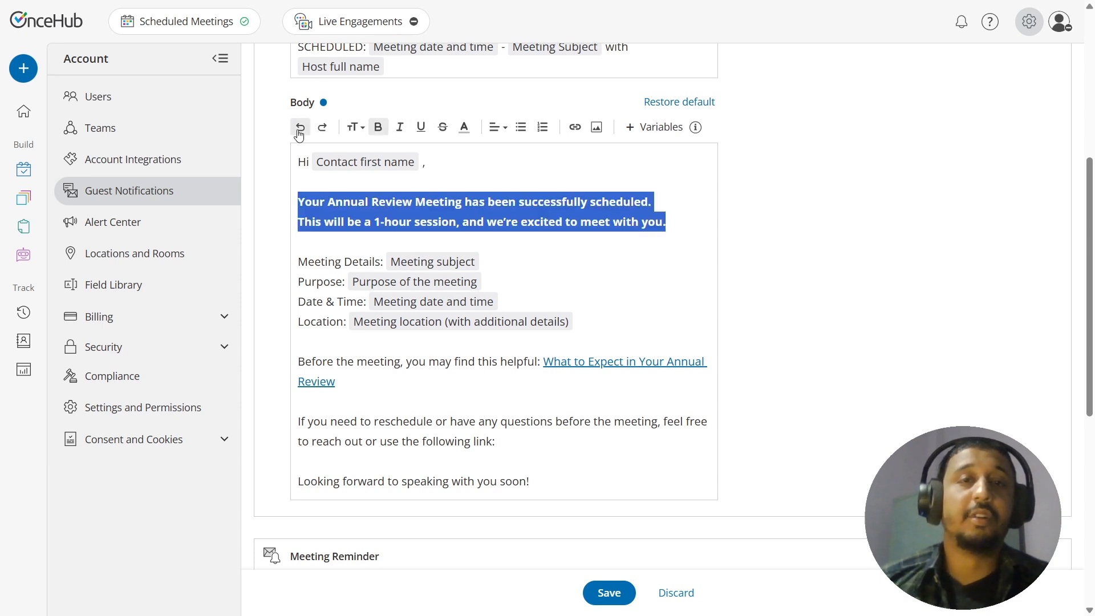
click(299, 134)
click(616, 282)
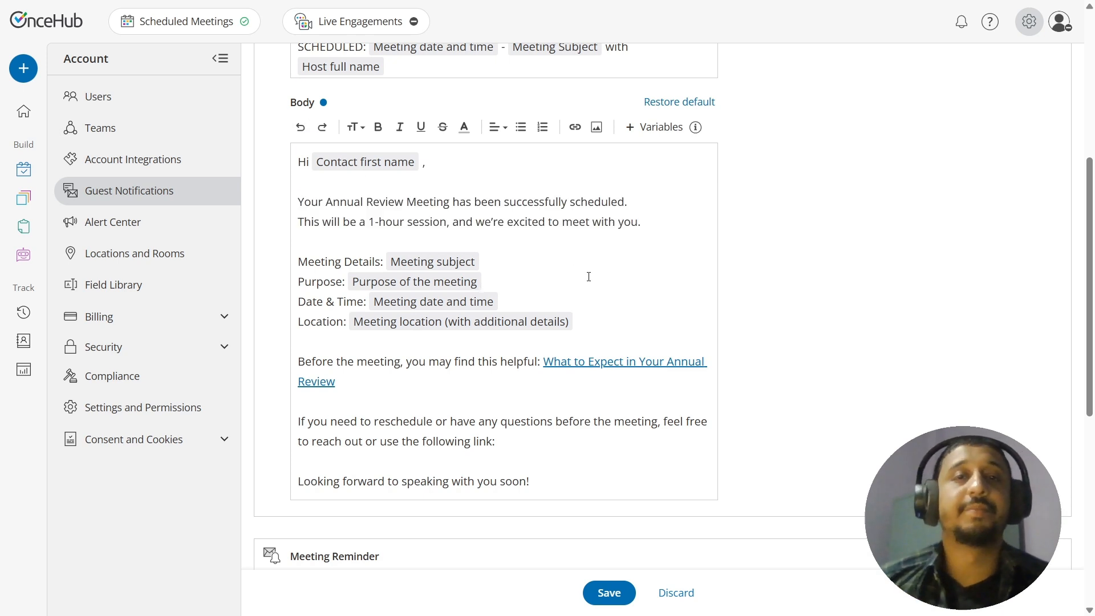
Format the four lines from Meeting Details to Location as a bulleted list.
drag(610, 315, 293, 260)
click(521, 128)
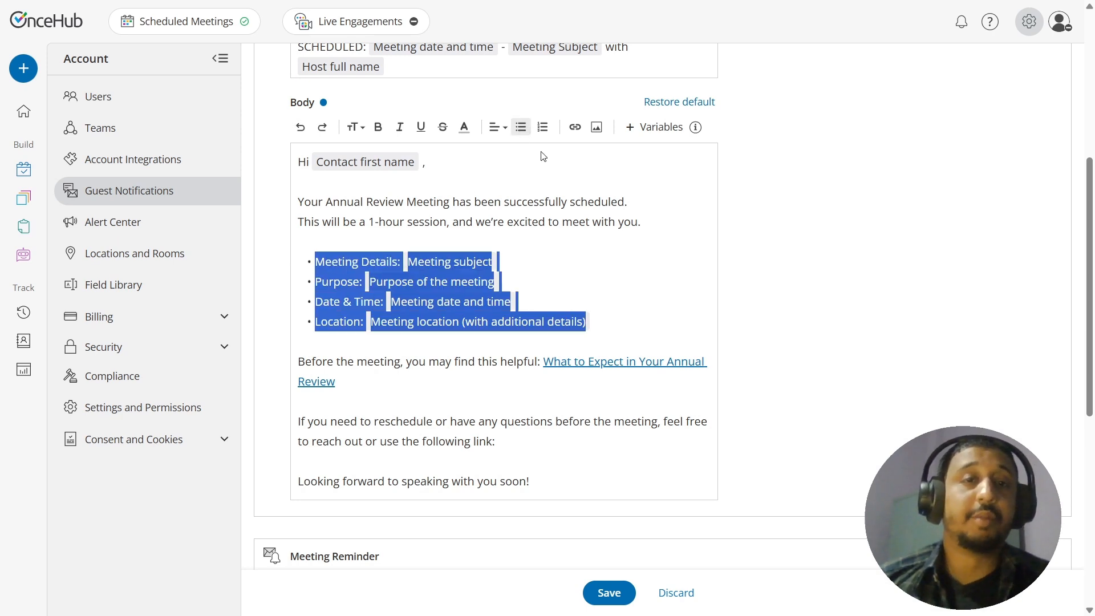
click(613, 250)
Convert the four meeting detail lines into a numbered list.
drag(625, 323, 315, 267)
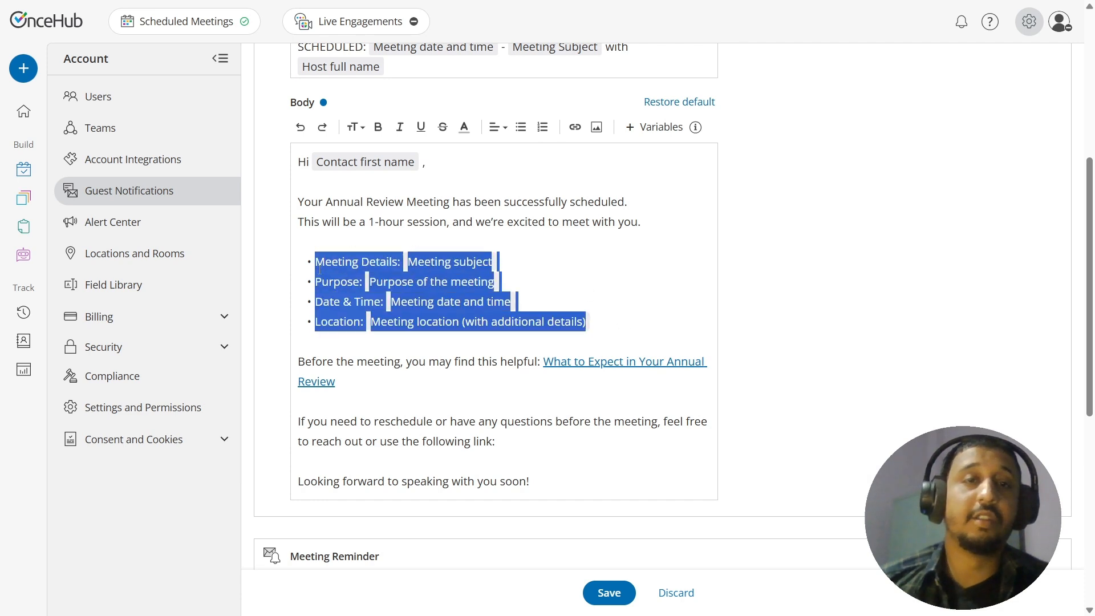
click(542, 128)
click(624, 305)
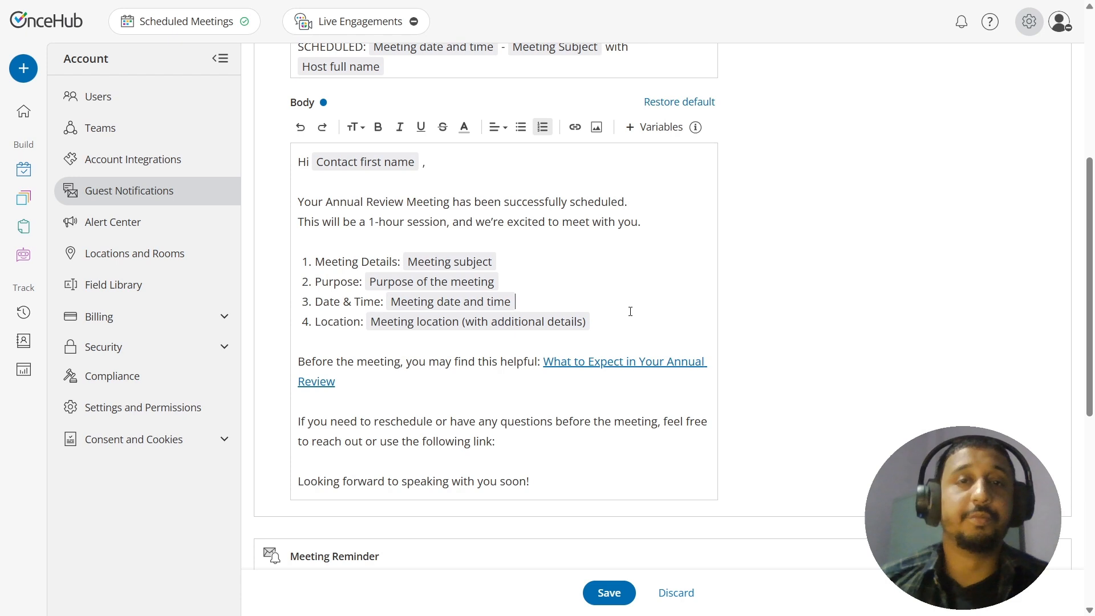
Undo the numbered and bulleted list formatting on the meeting detail lines.
drag(630, 312, 301, 238)
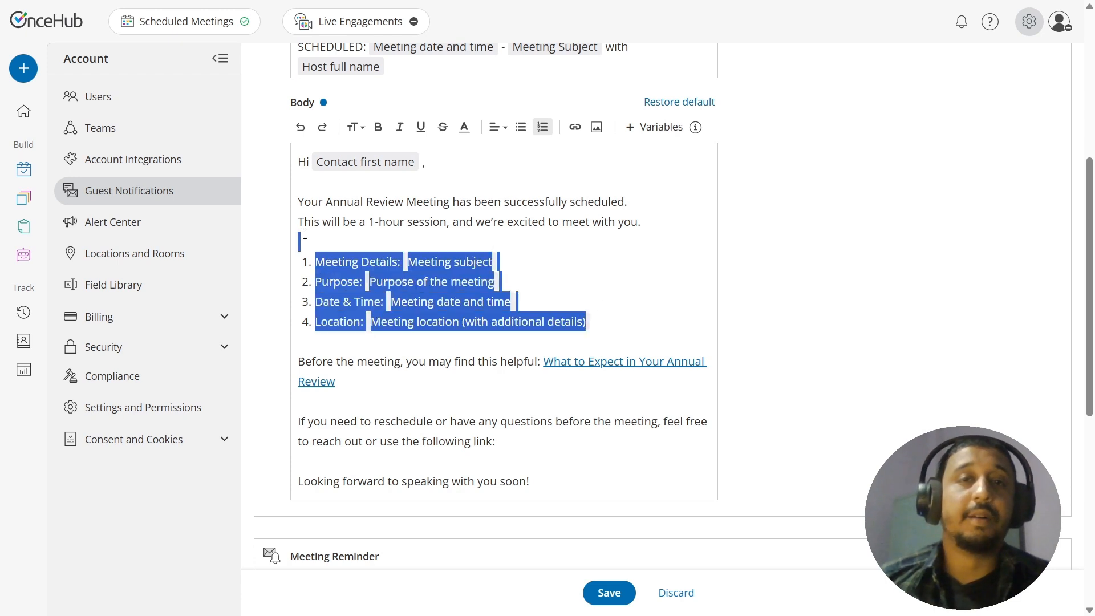
click(301, 128)
click(300, 127)
click(610, 259)
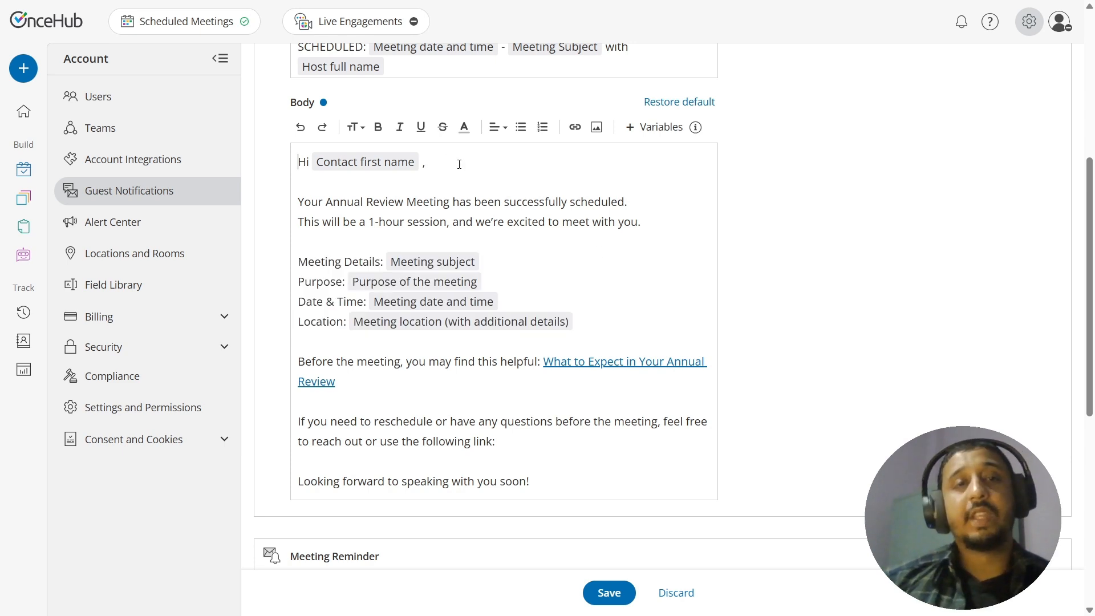
Insert the company heading banner image above the greeting in the email body and enlarge it to the body's full width.
key(Return)
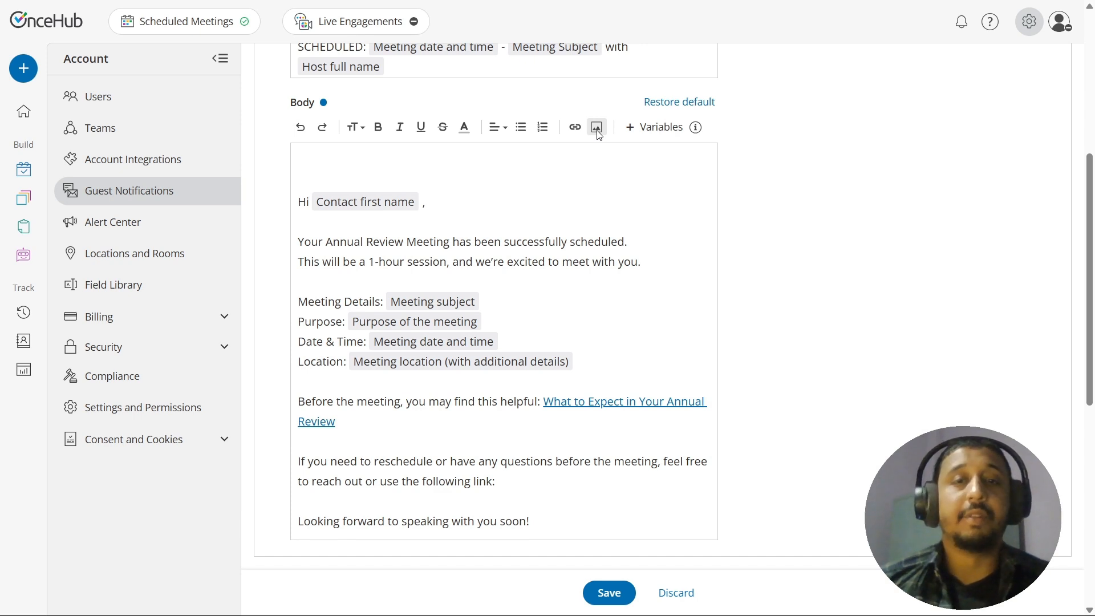
click(612, 353)
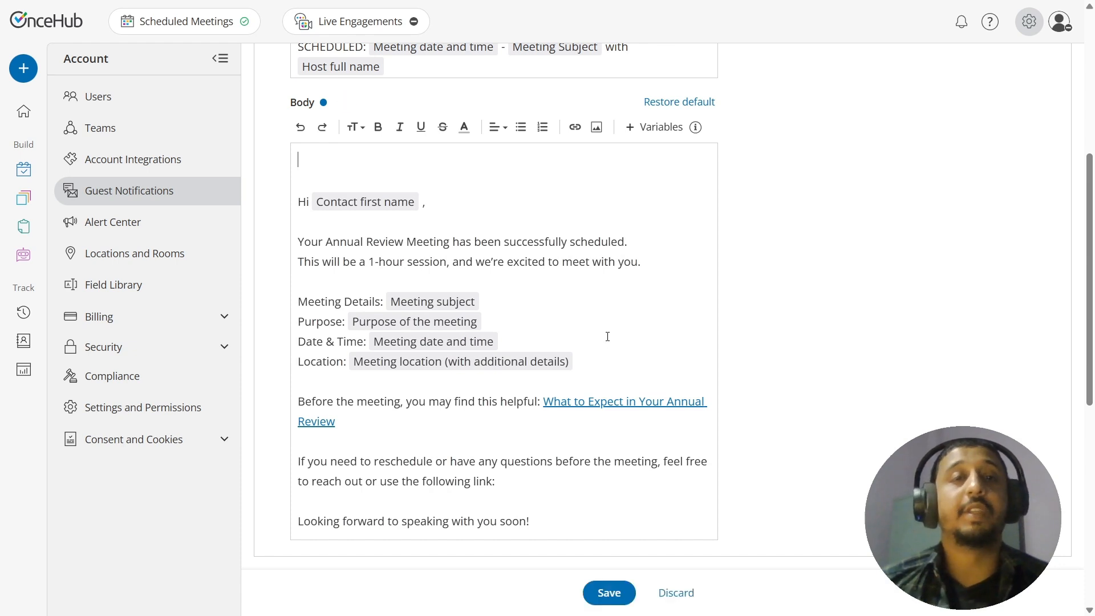
click(572, 240)
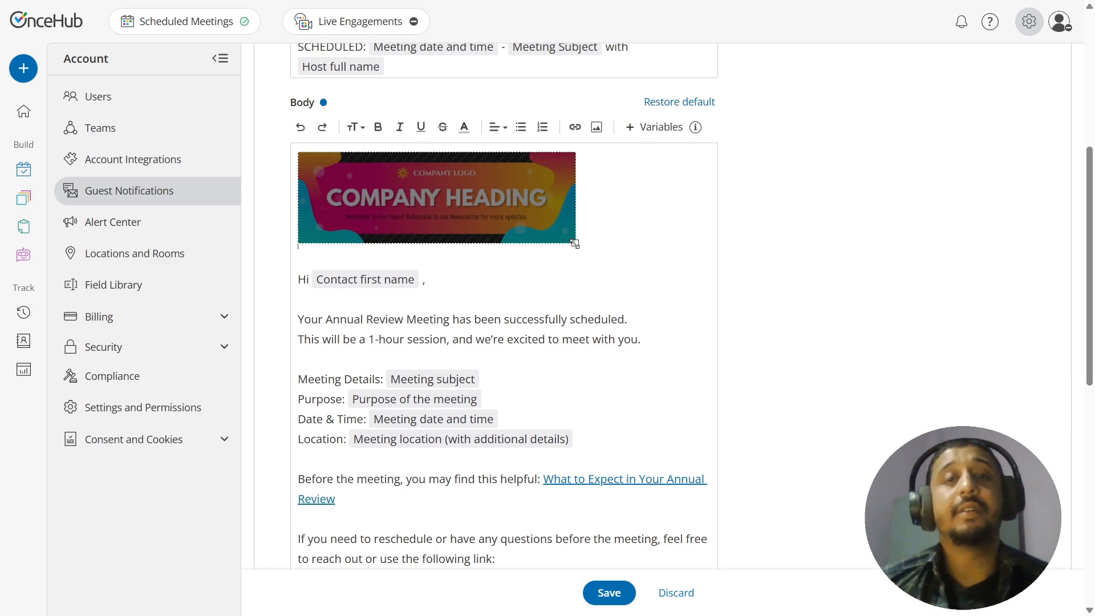
drag(575, 244, 716, 286)
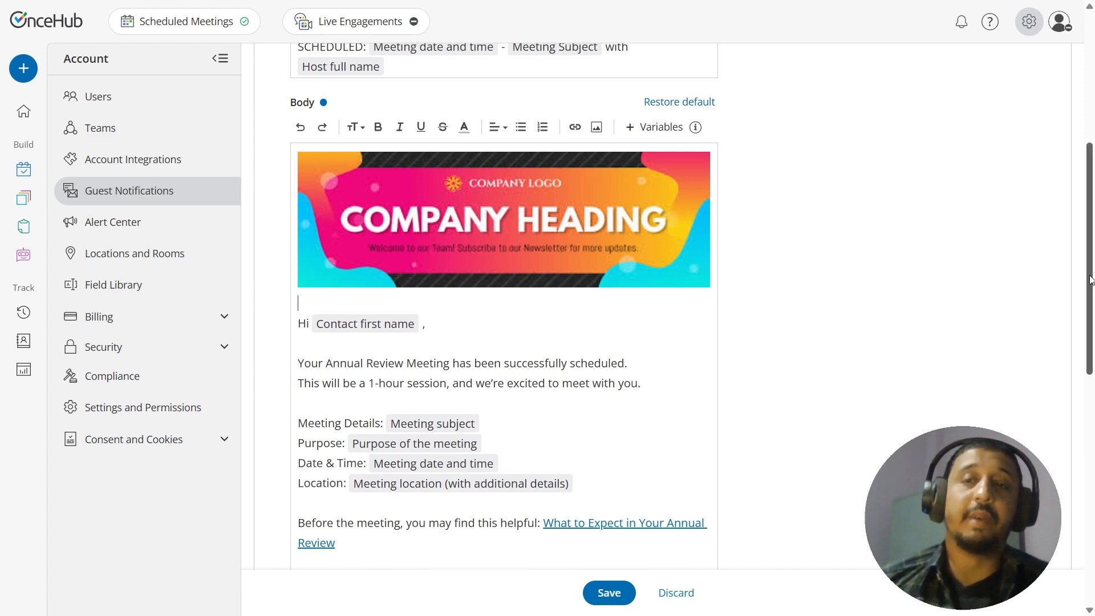
Preview the Meeting Scheduled email notification, review its banner, text, variables and links down to the end, and close the preview.
drag(1086, 279, 1079, 224)
scroll(1079, 224, up, 2)
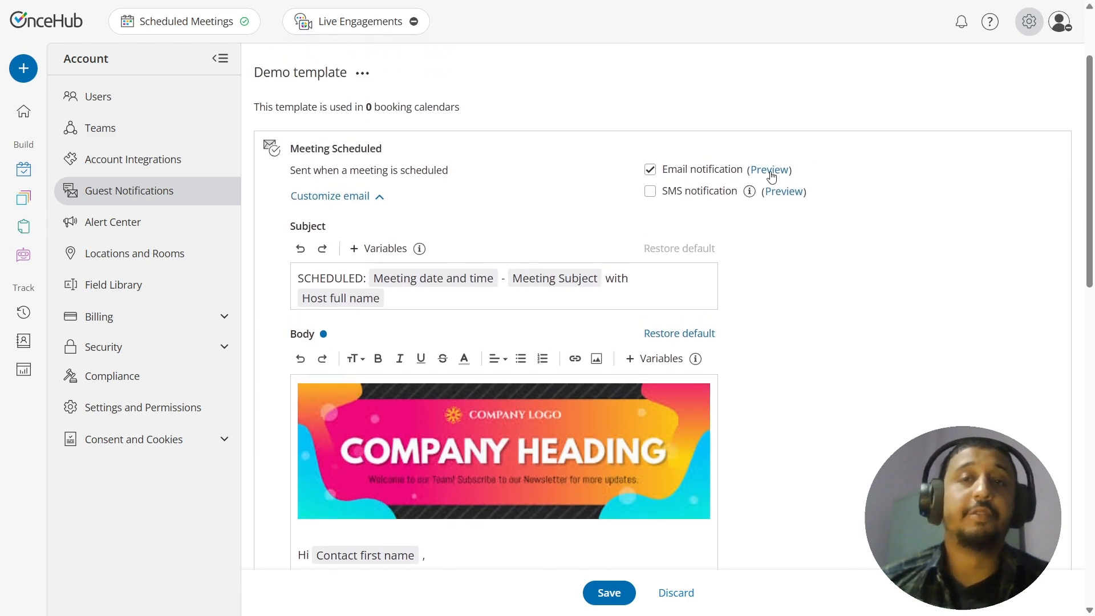
click(767, 172)
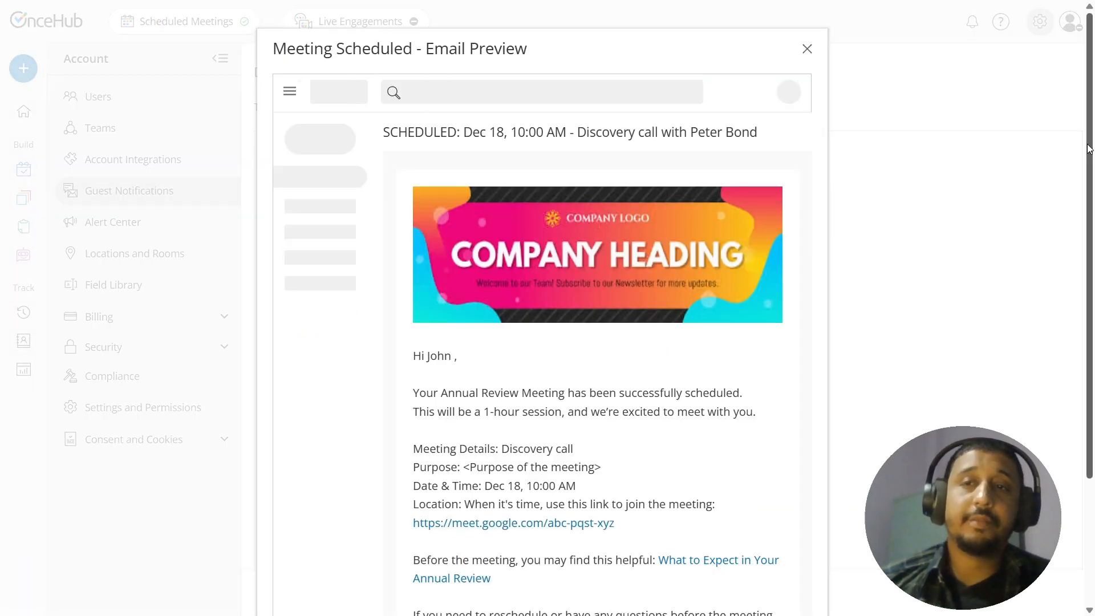
drag(1086, 153, 1055, 227)
scroll(1056, 226, down, 2)
click(780, 594)
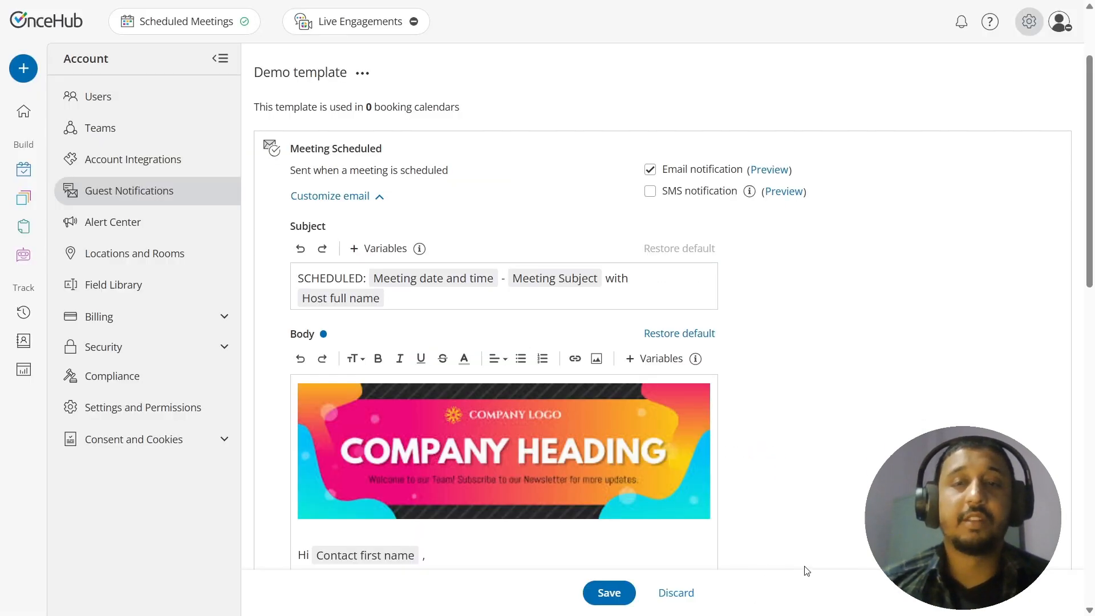
Save the customized template and choose Discovery Call as a booking calendar to apply it to.
click(607, 593)
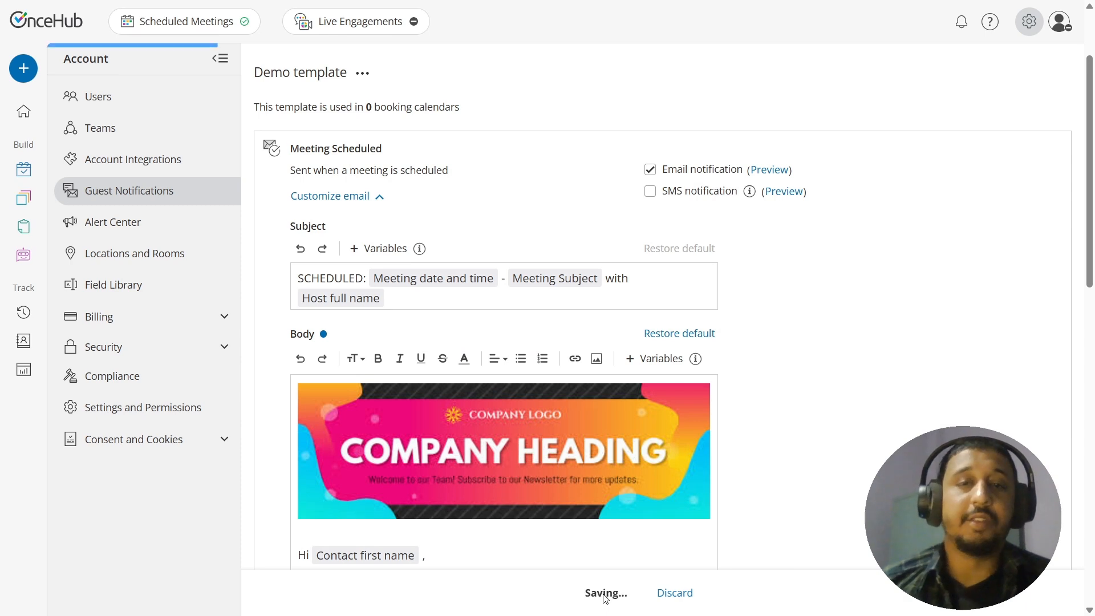
click(362, 74)
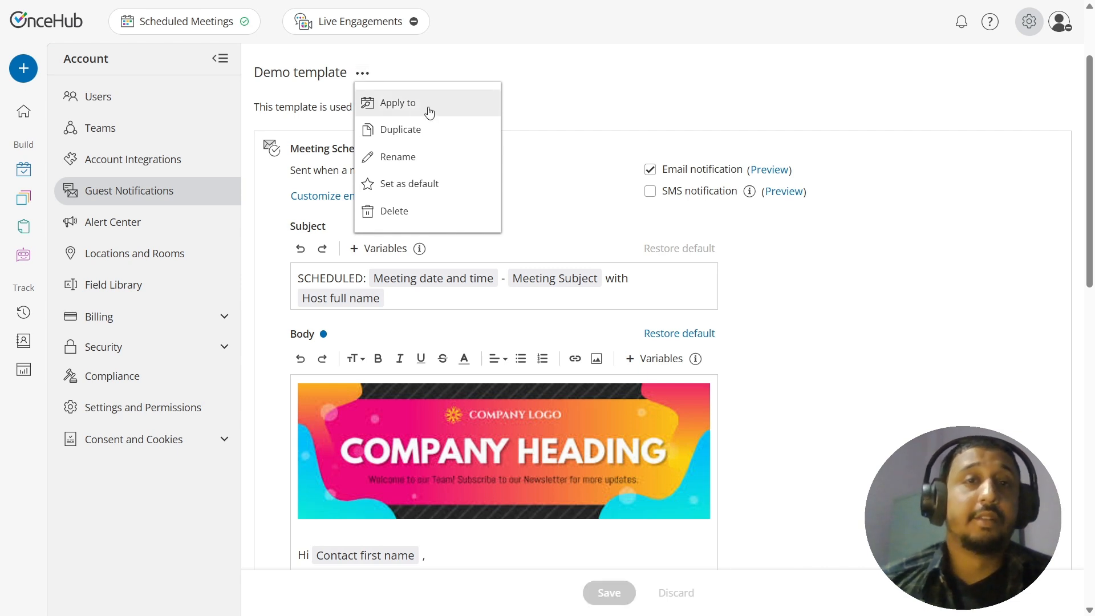
click(471, 111)
click(603, 218)
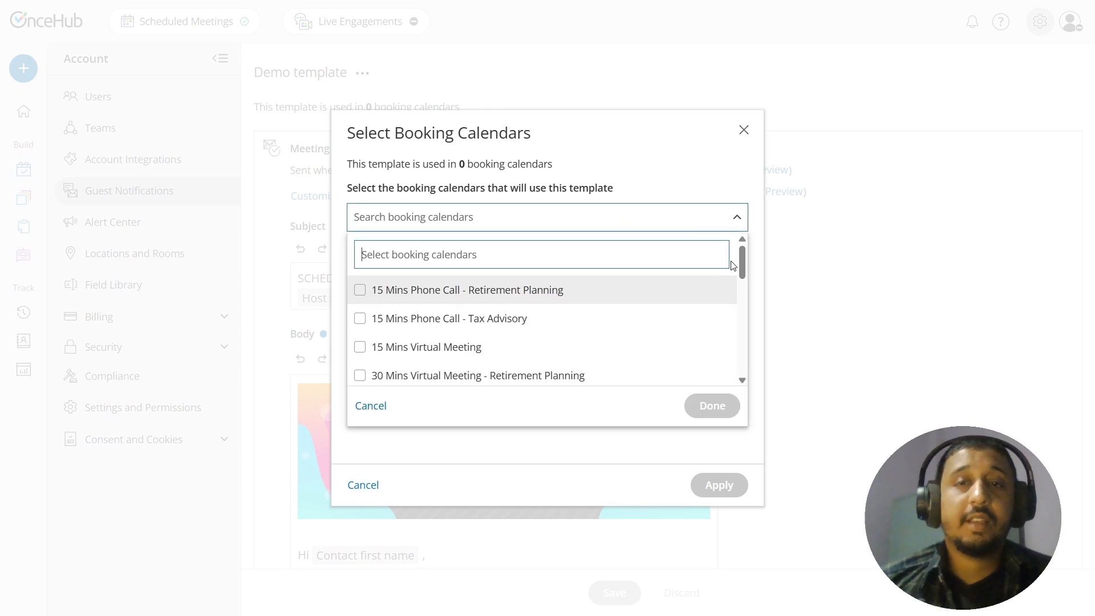
drag(744, 266, 745, 317)
click(587, 305)
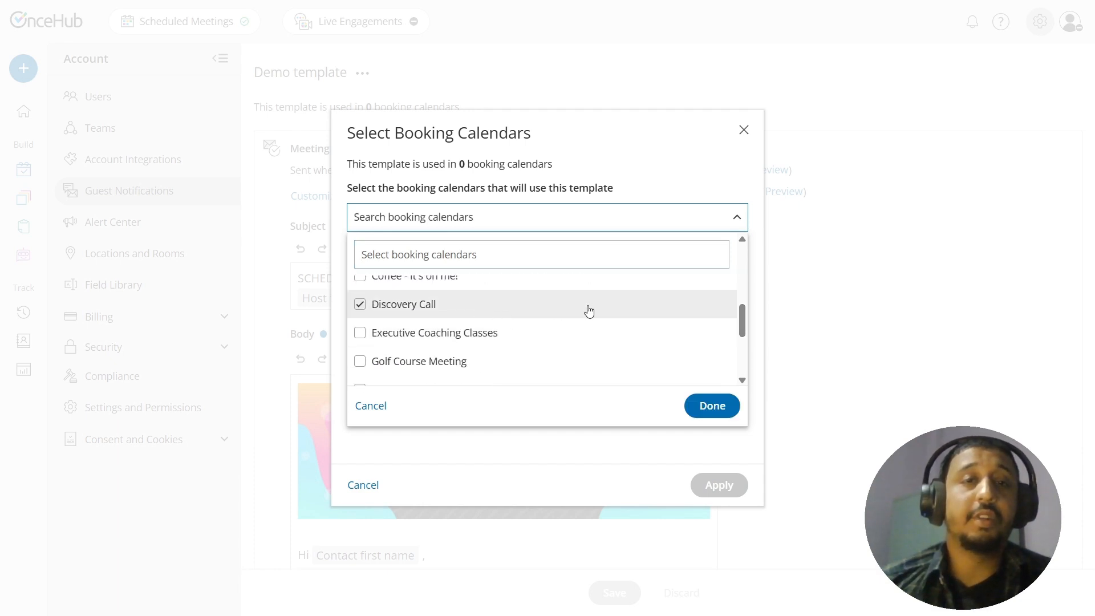
click(713, 406)
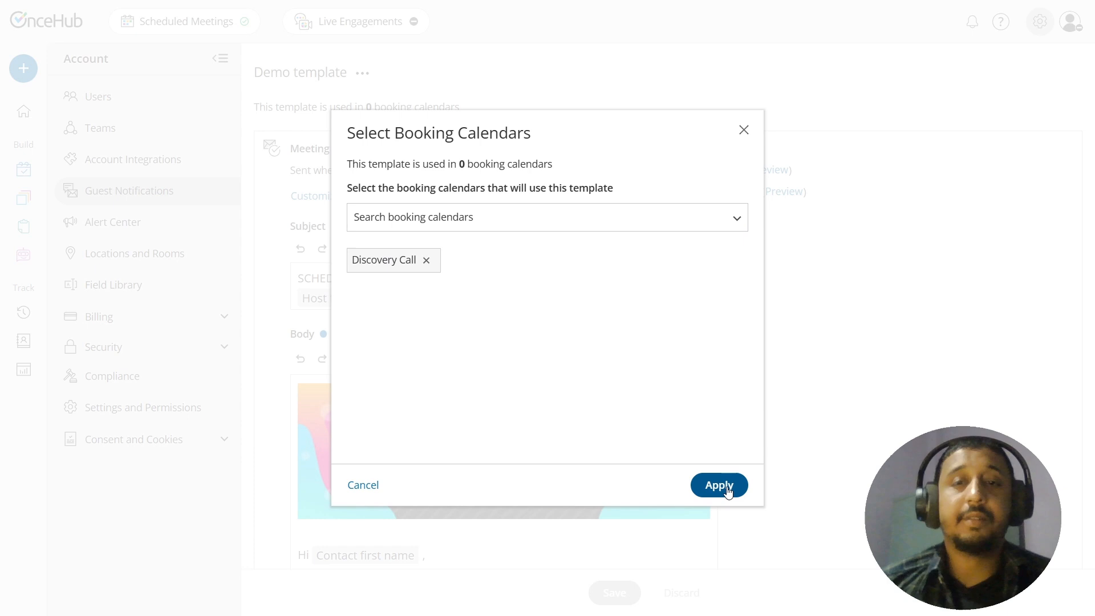
Add Coffee - it's on me! and the Retirement Planning and Tax Advisory 60 Mins In-Office Meeting calendars, and apply the template to the selection.
click(598, 217)
click(471, 338)
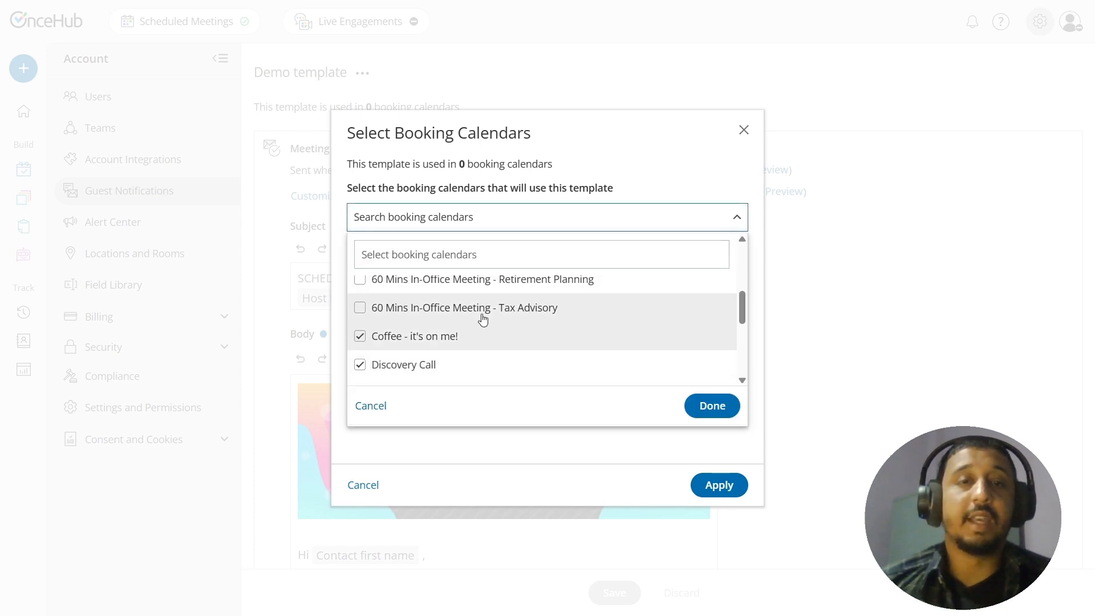
click(482, 310)
click(713, 406)
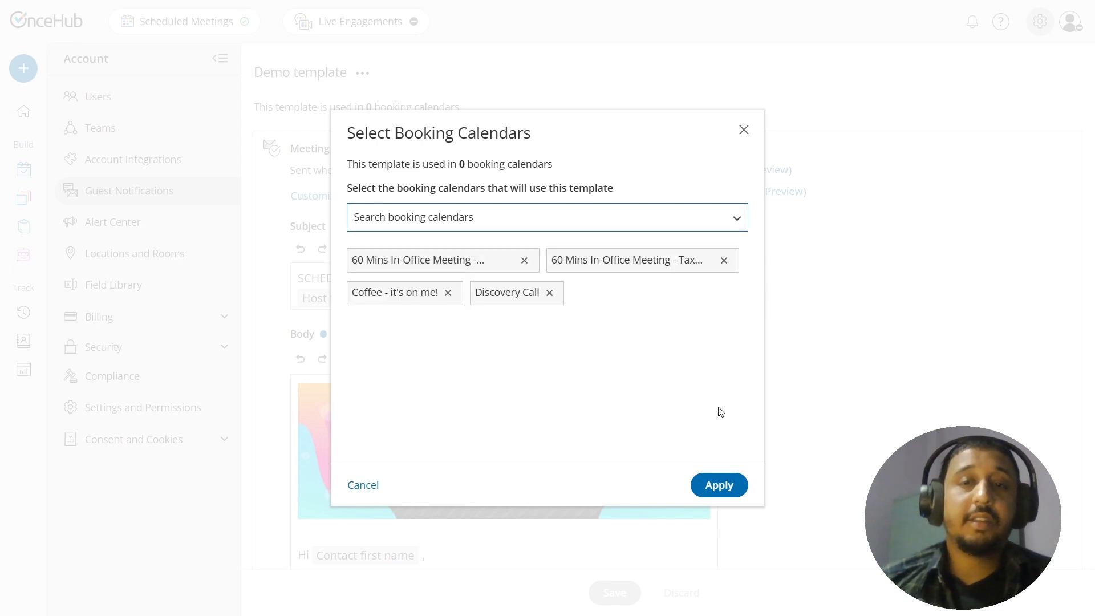
click(713, 484)
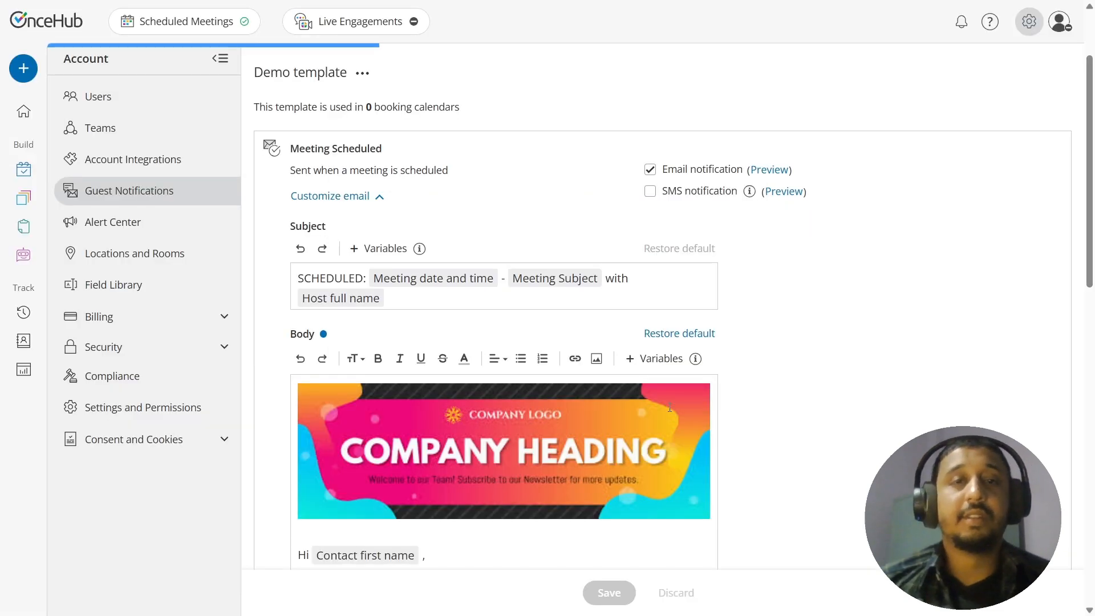
Set Demo template as the default guest notifications template and return to the template list.
click(361, 73)
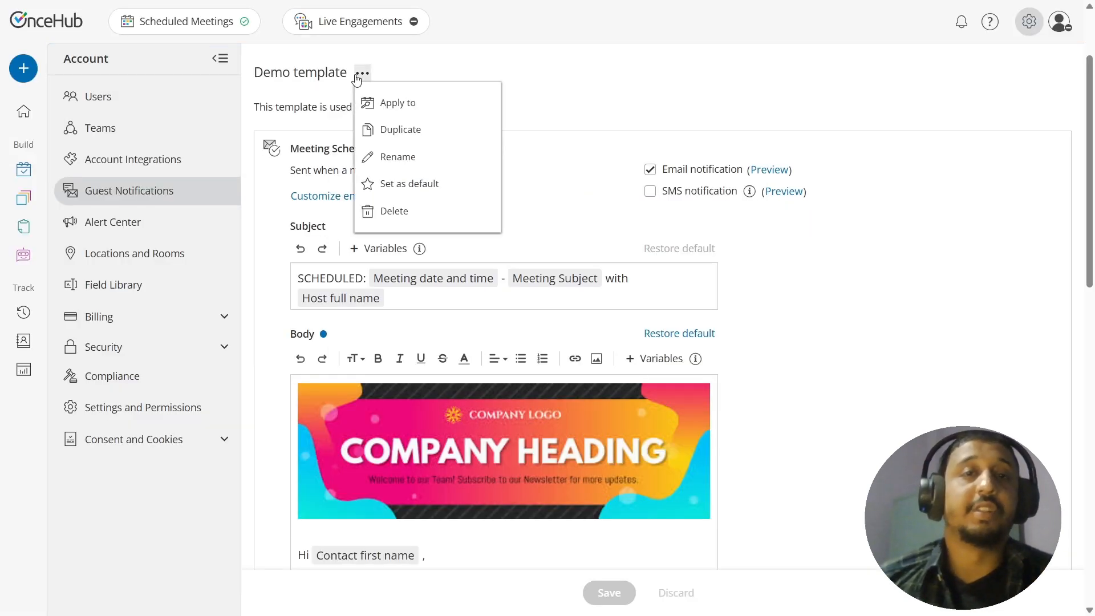
click(454, 189)
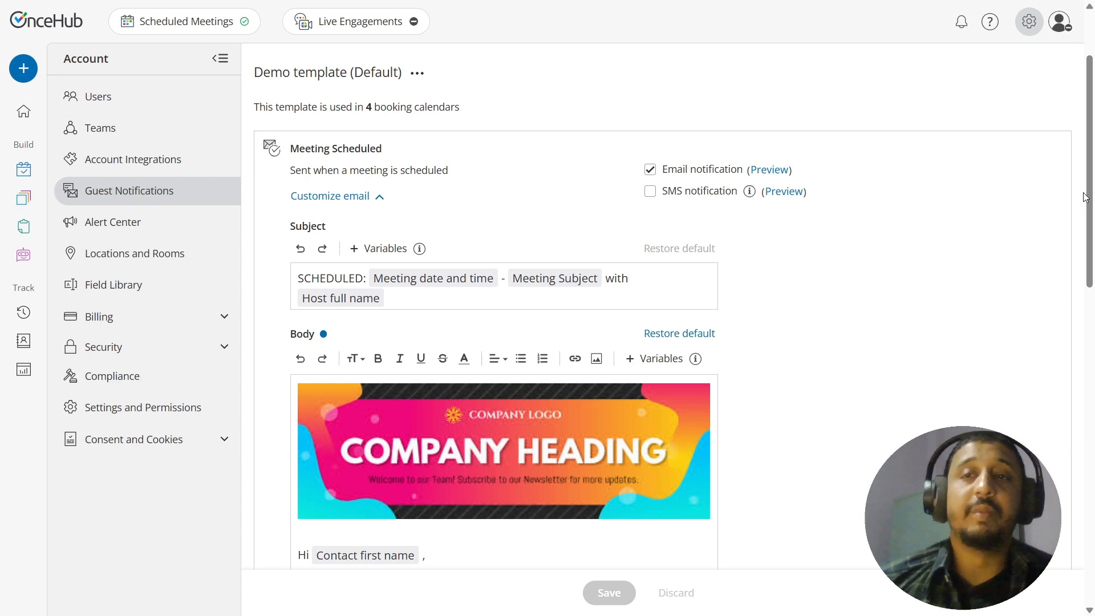
drag(1092, 191, 1086, 132)
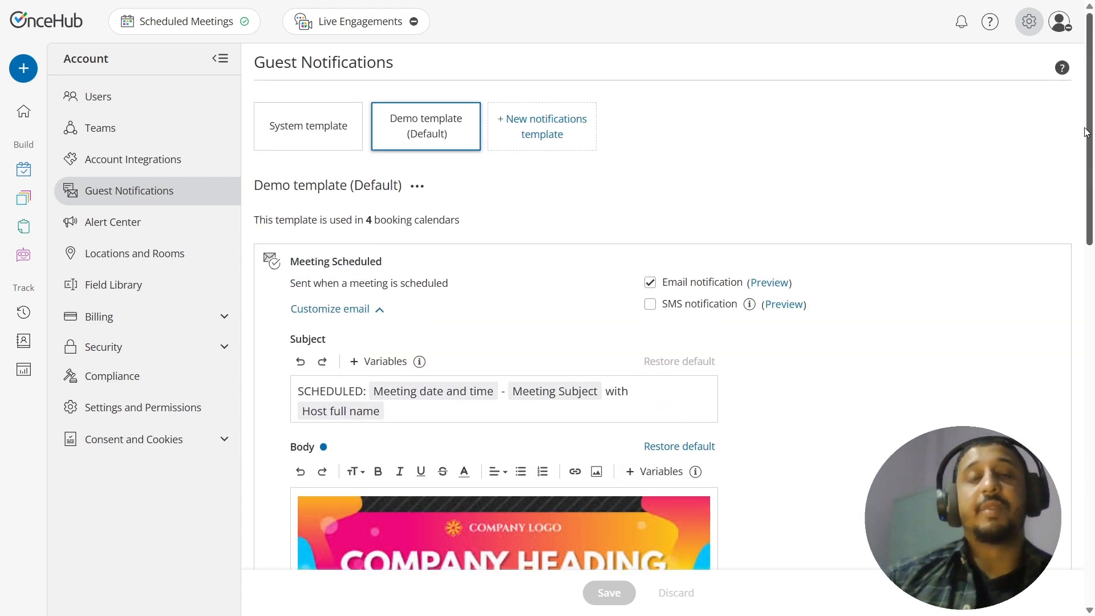